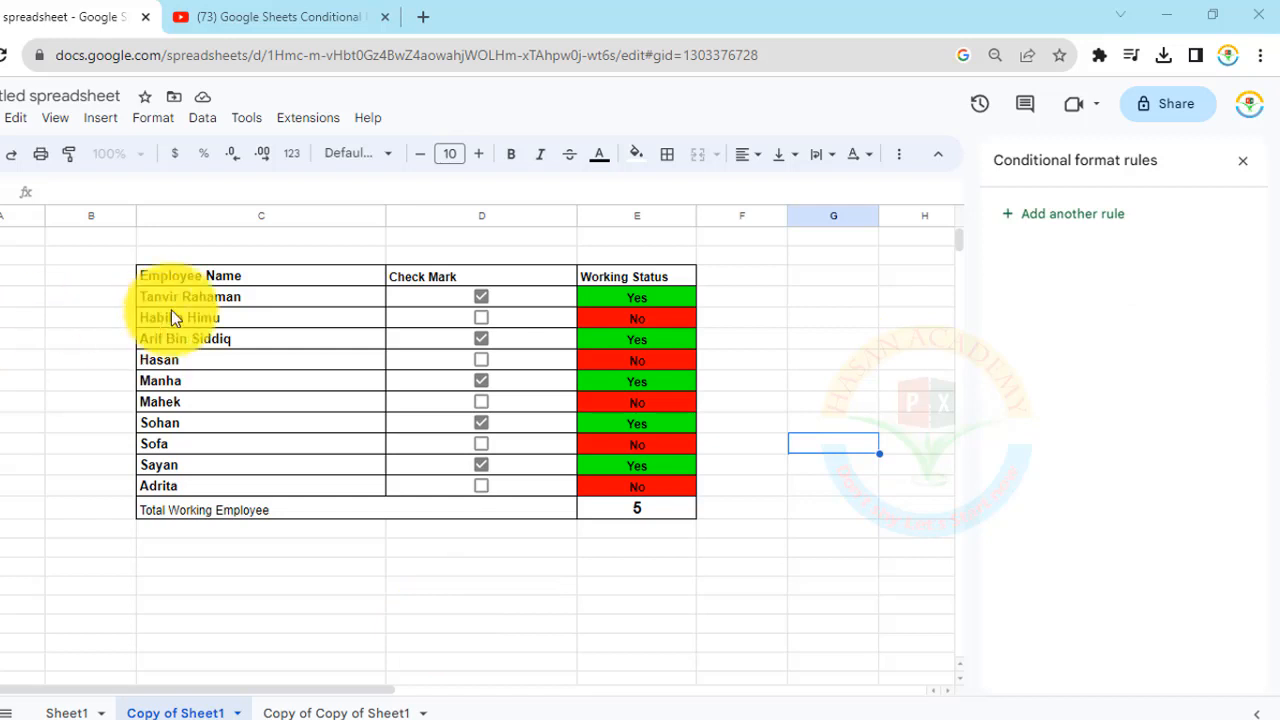
- Test the finished table by switching the first employee's check mark off and on again
drag(201, 299, 197, 326)
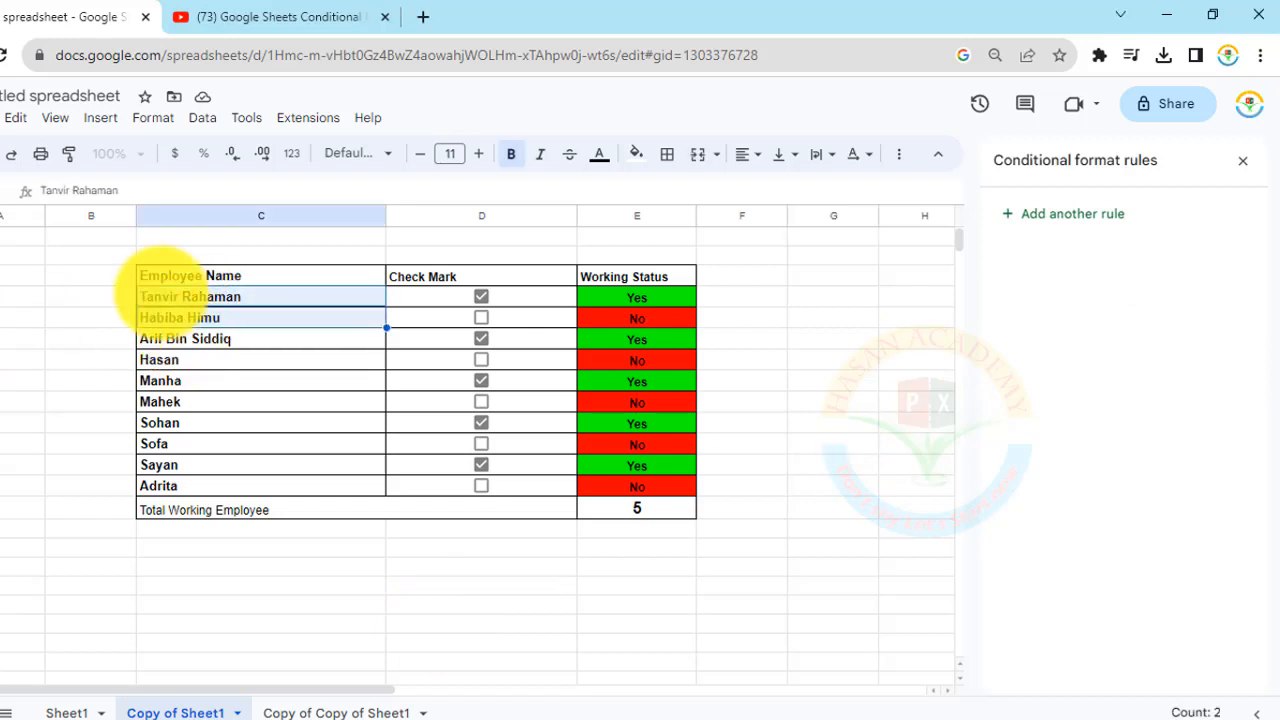
drag(318, 521, 347, 515)
drag(426, 277, 528, 514)
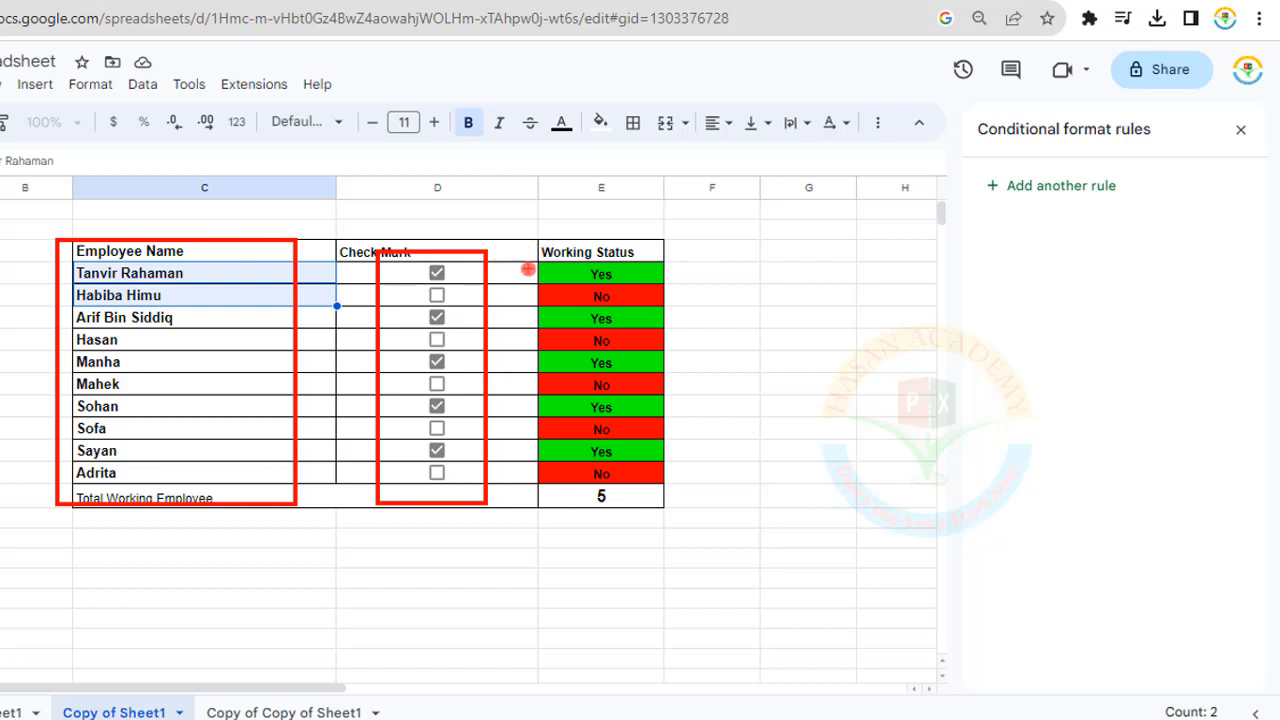
click(436, 274)
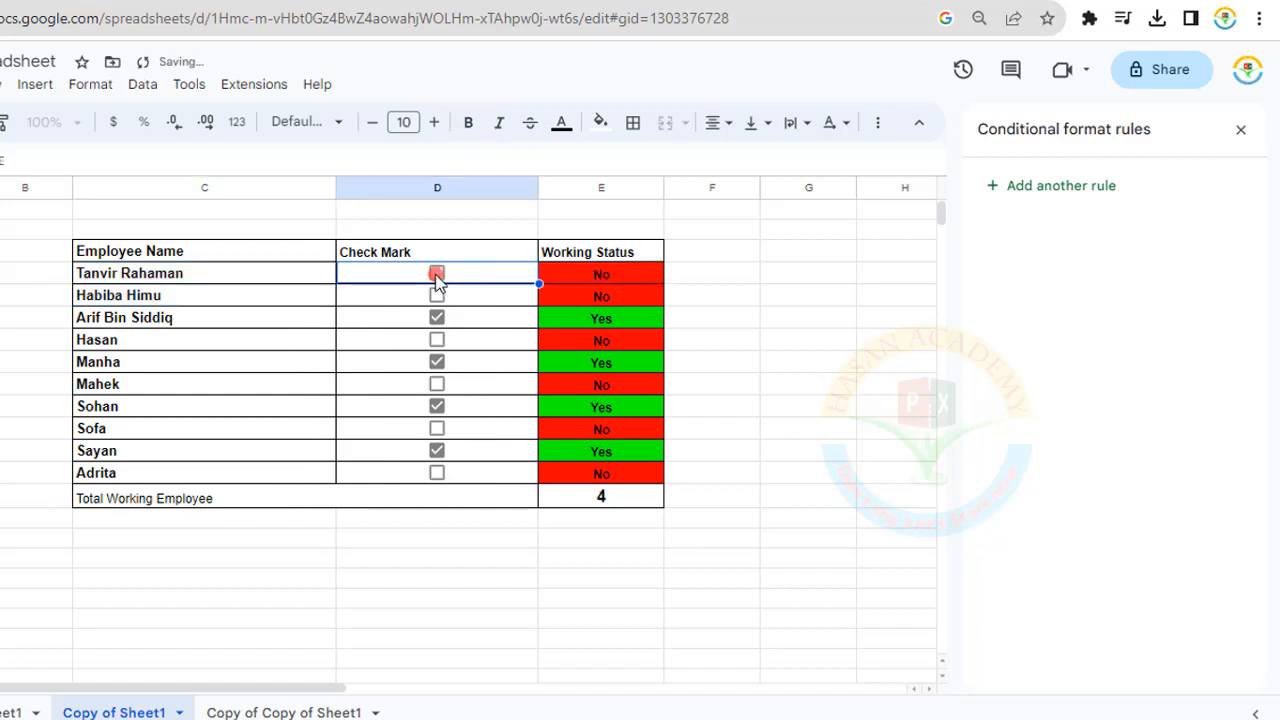
click(436, 274)
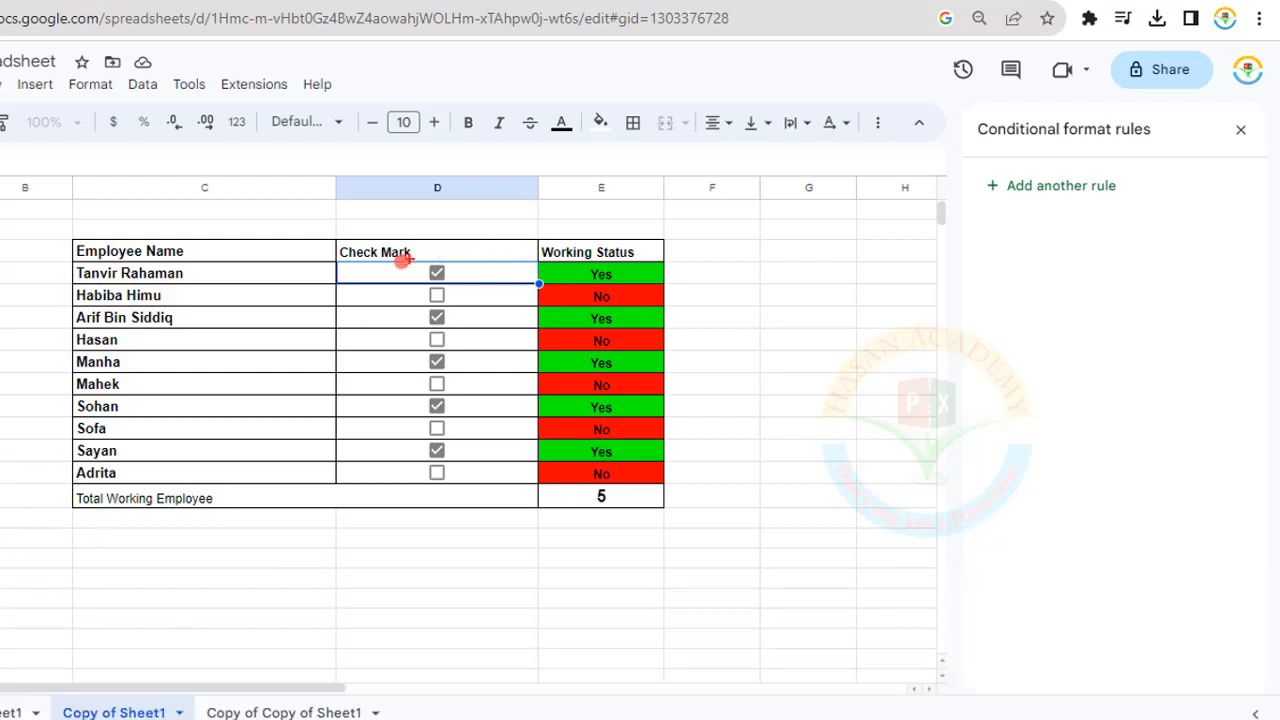
- Compare the checked and unchecked rows with their Working Status entries, and examine the Total Working Employee cell
drag(387, 262, 484, 287)
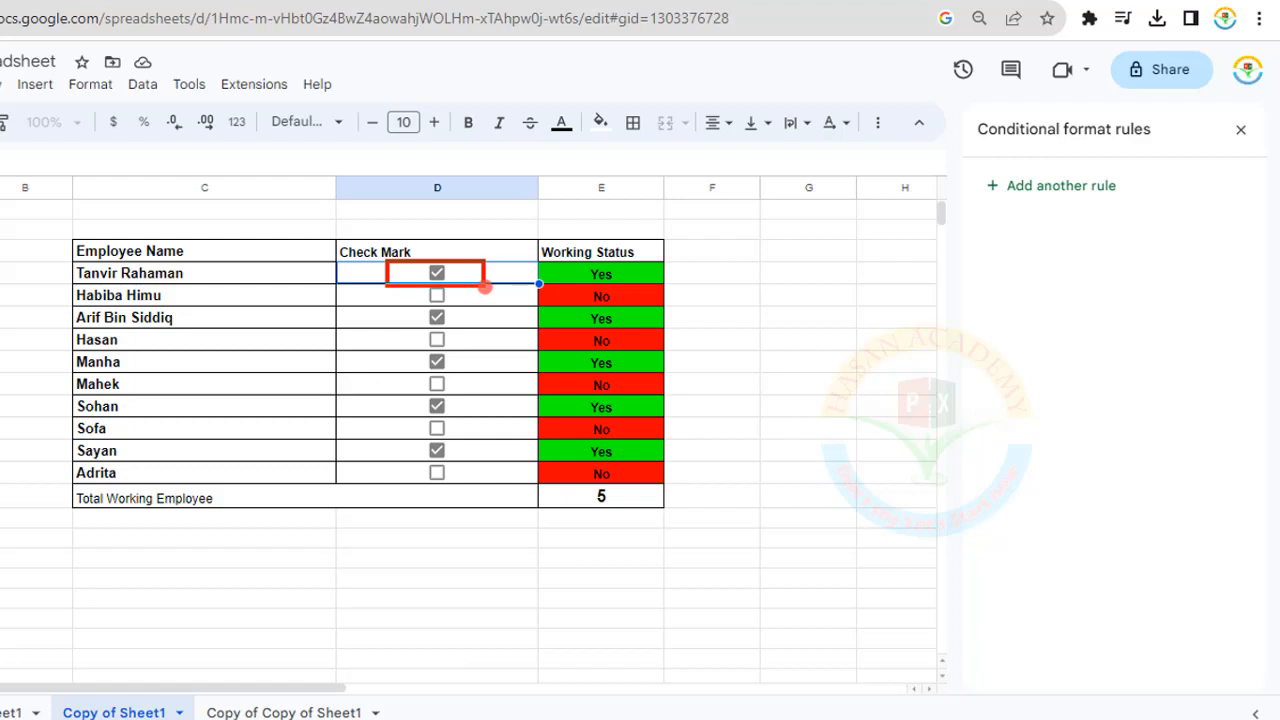
drag(548, 262, 622, 285)
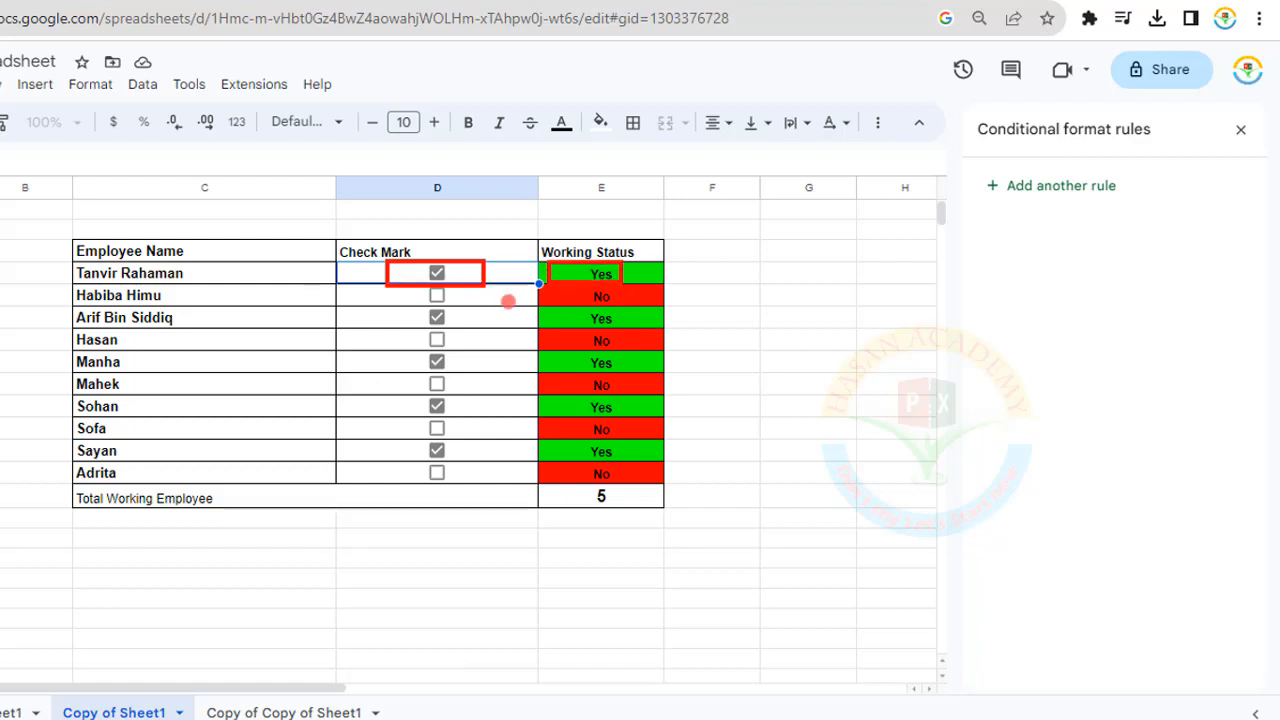
drag(395, 306, 472, 330)
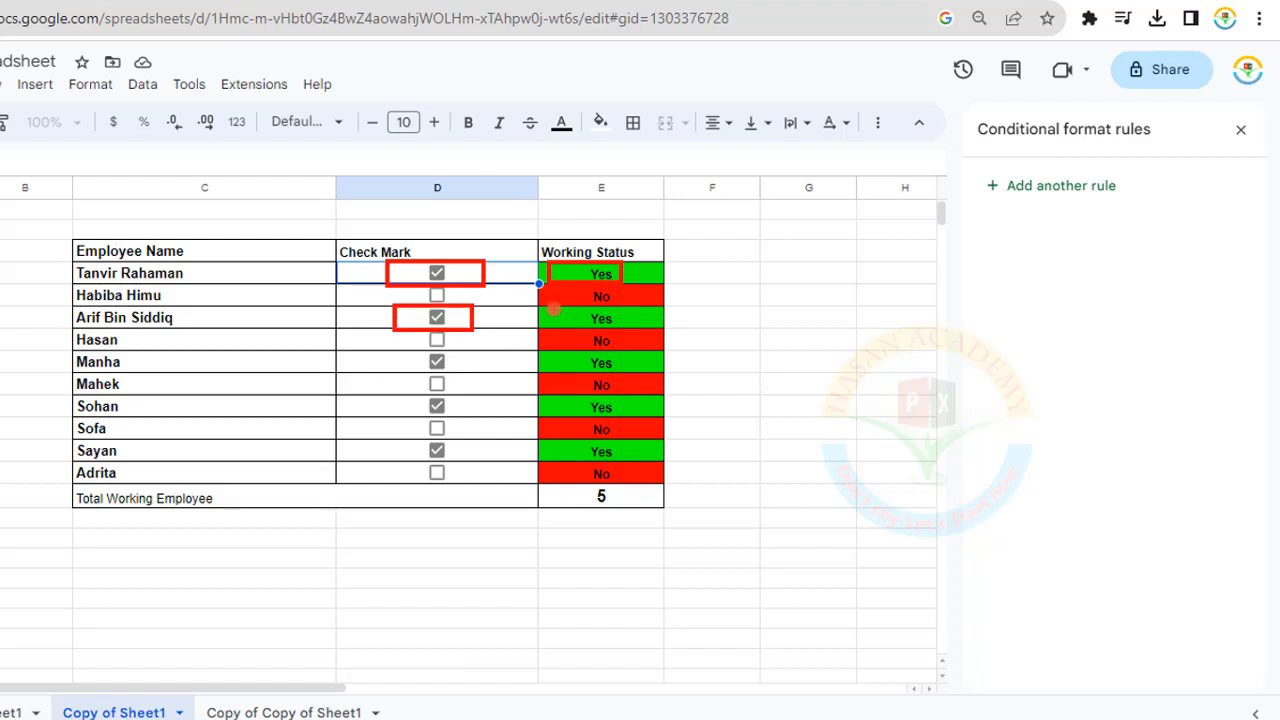
drag(554, 310, 616, 329)
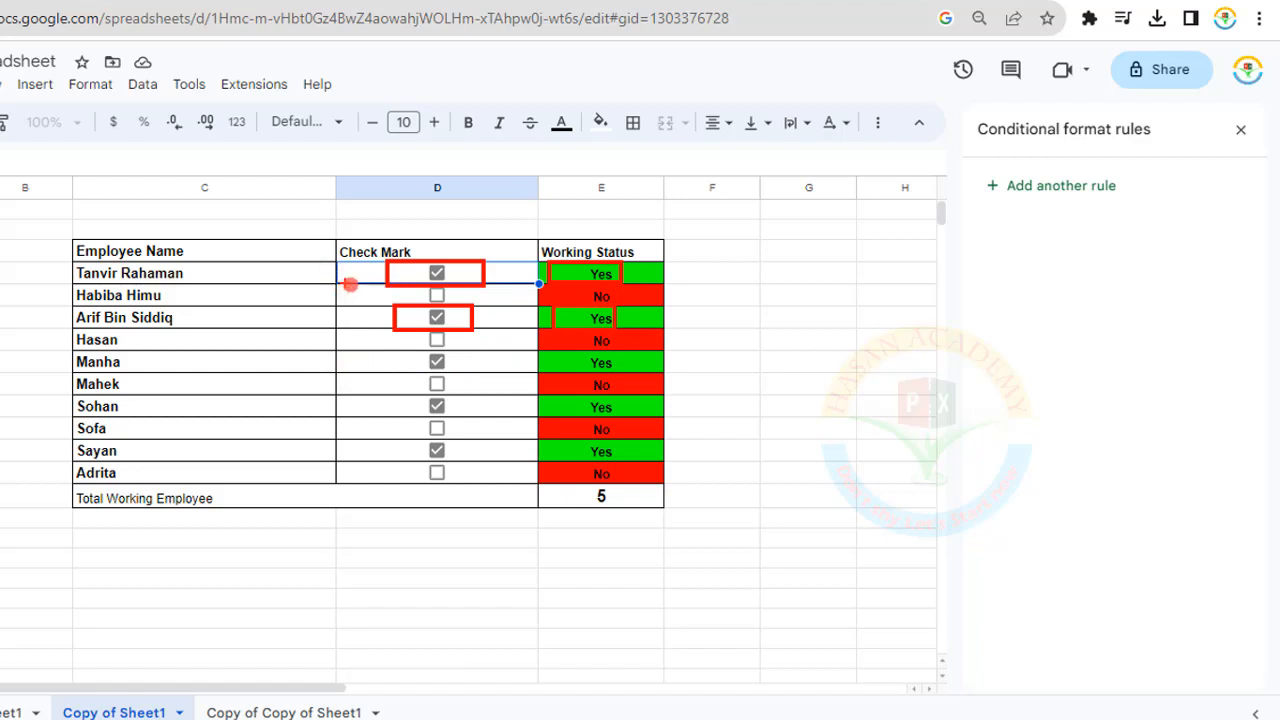
mouse_move(350, 284)
mouse_down()
mouse_move(526, 322)
mouse_move(638, 306)
mouse_up()
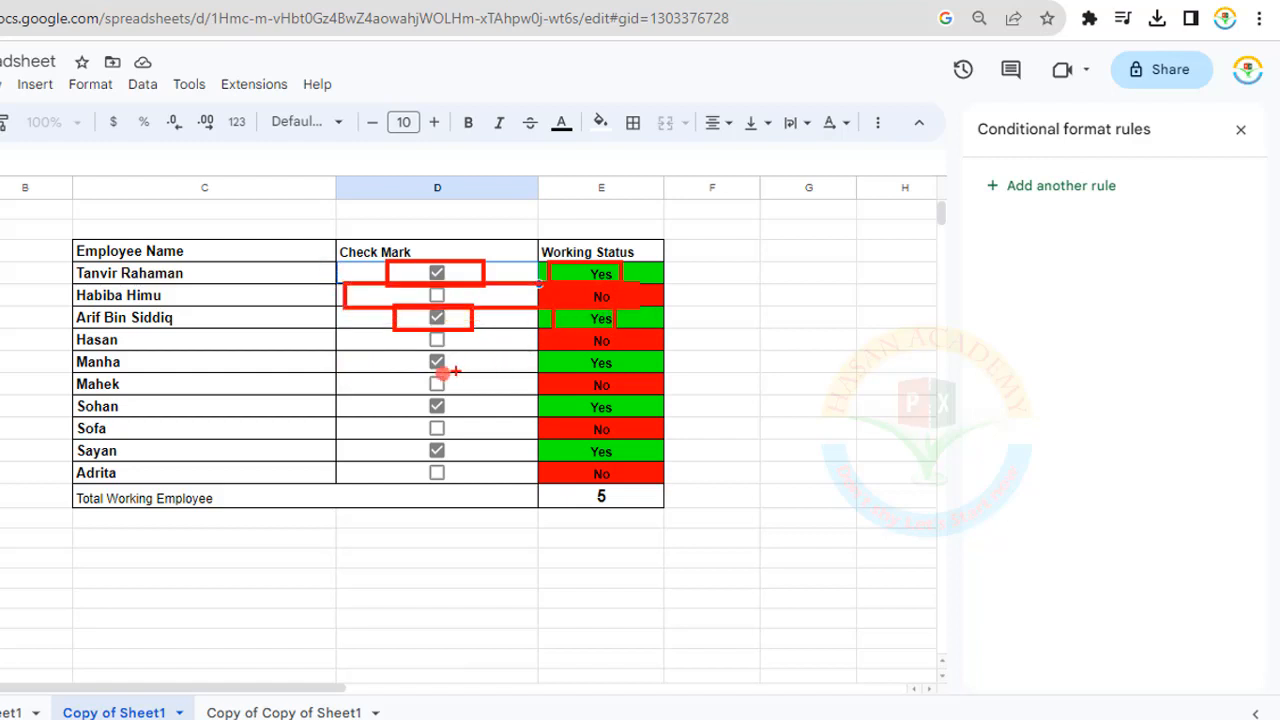
drag(340, 372, 624, 396)
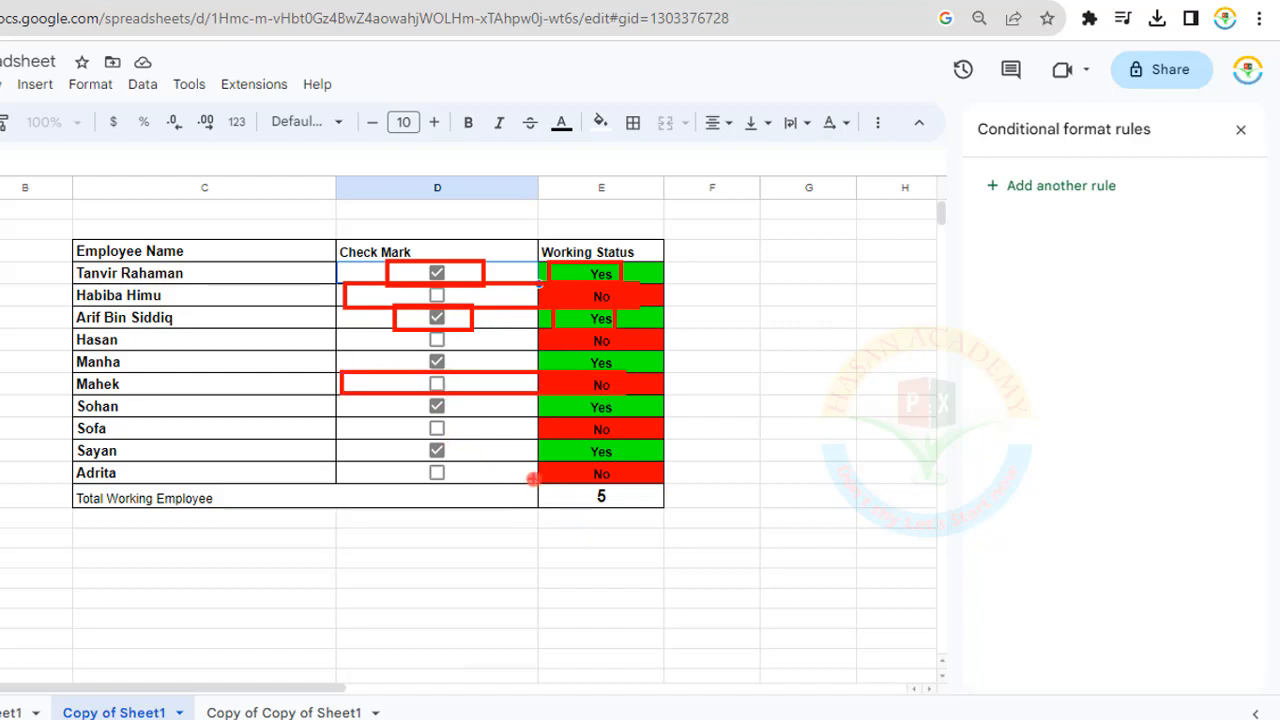
drag(533, 479, 676, 512)
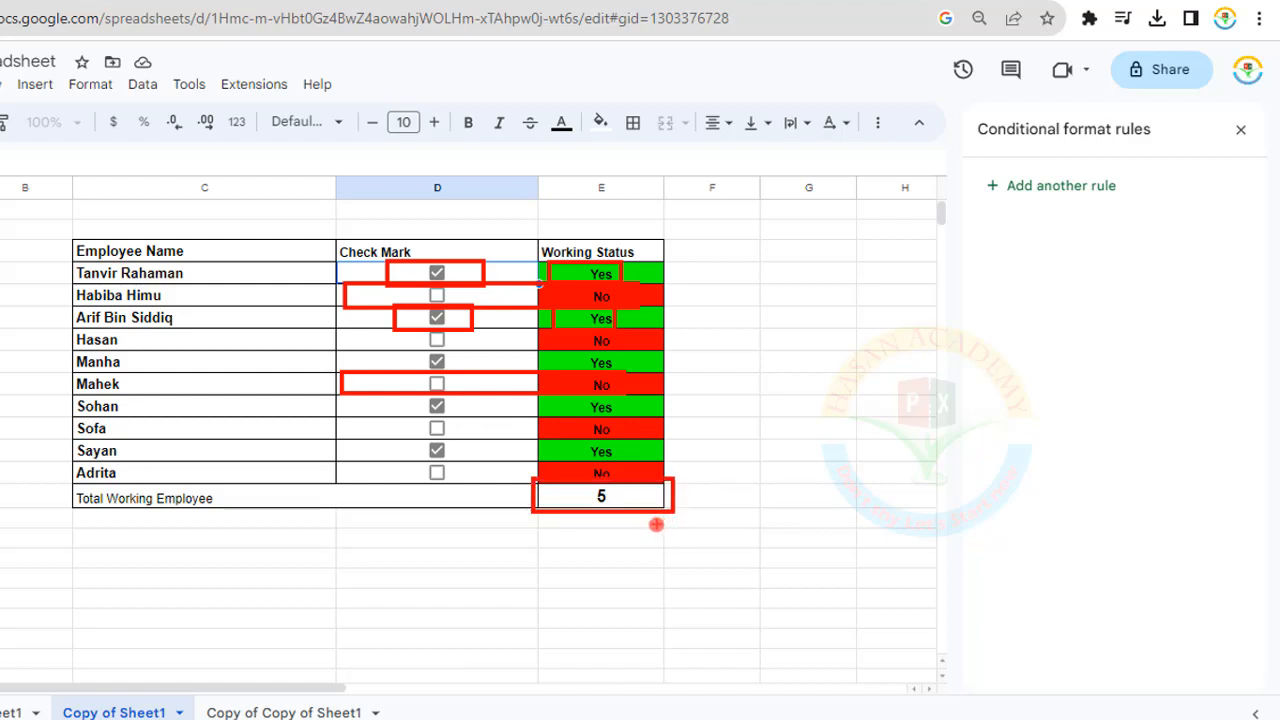
key(Escape)
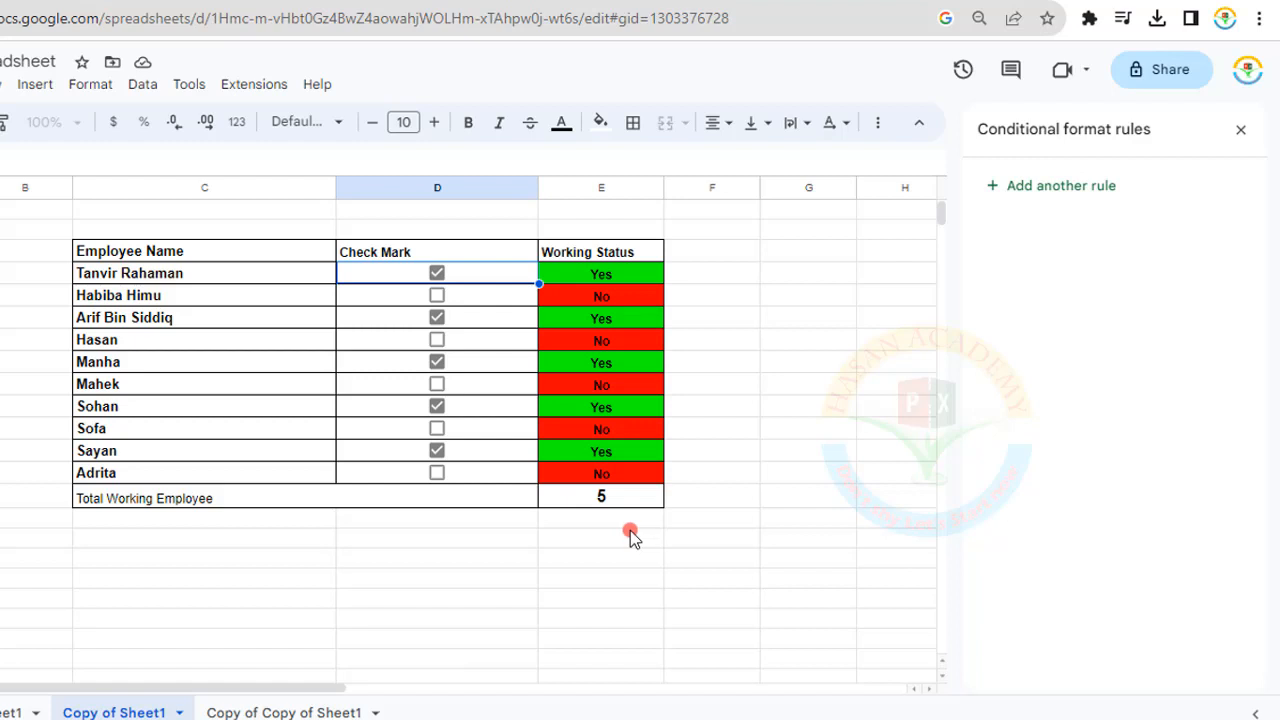
- On the Copy of Copy of Sheet1 sheet, insert a checkbox in D4 and fill it down the Check Mark column through D13
click(250, 712)
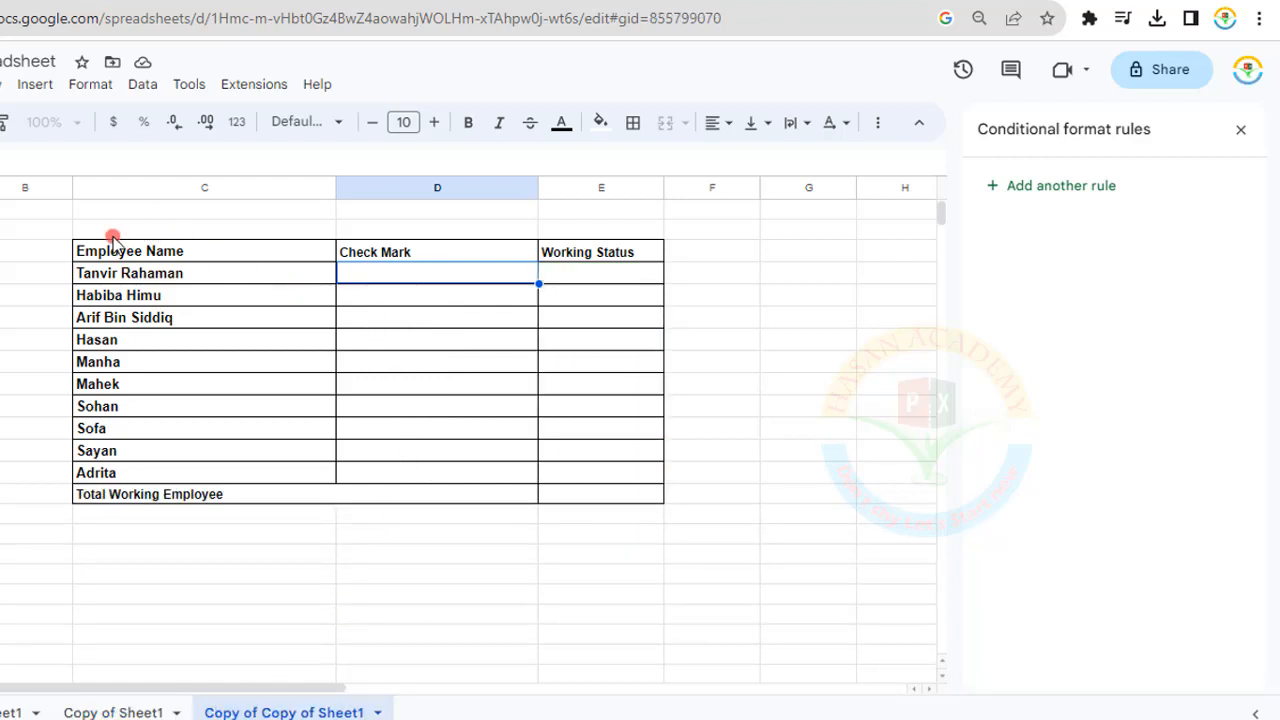
mouse_move(63, 237)
mouse_down()
mouse_move(208, 372)
mouse_move(297, 514)
mouse_move(342, 508)
mouse_move(340, 492)
mouse_up()
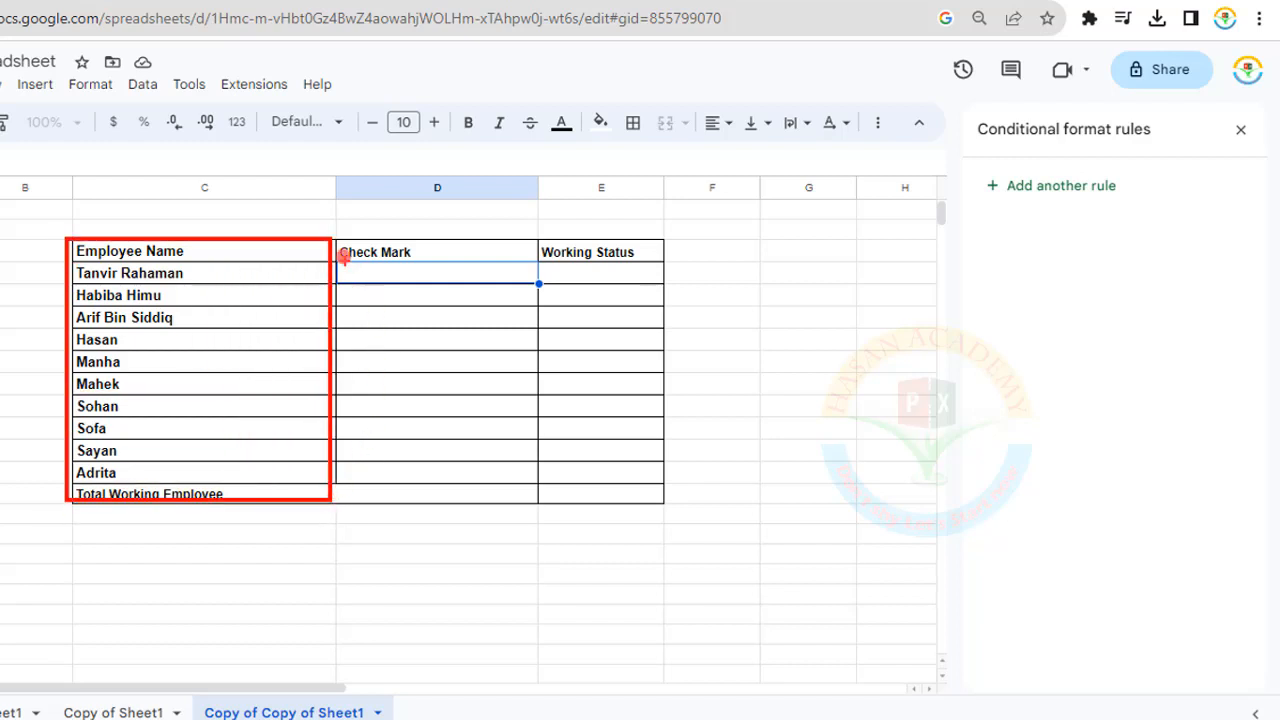
mouse_move(341, 238)
mouse_down()
mouse_move(635, 357)
mouse_move(670, 508)
mouse_up()
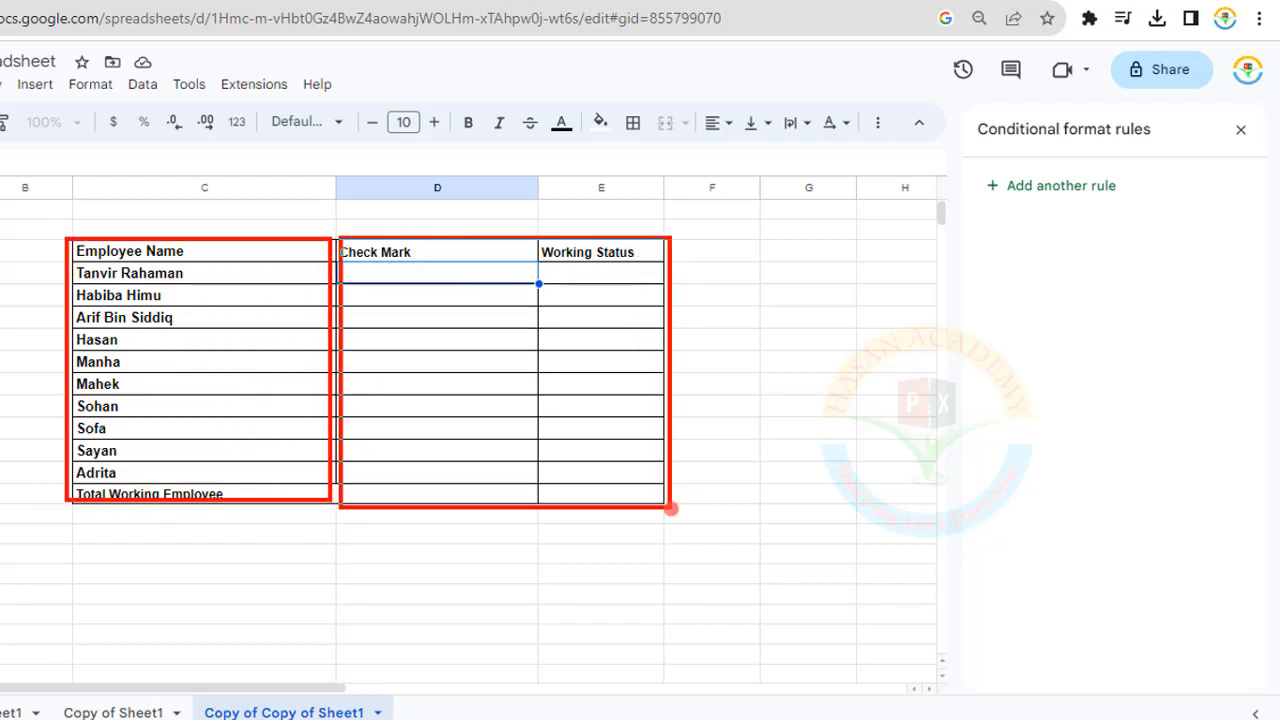
key(Escape)
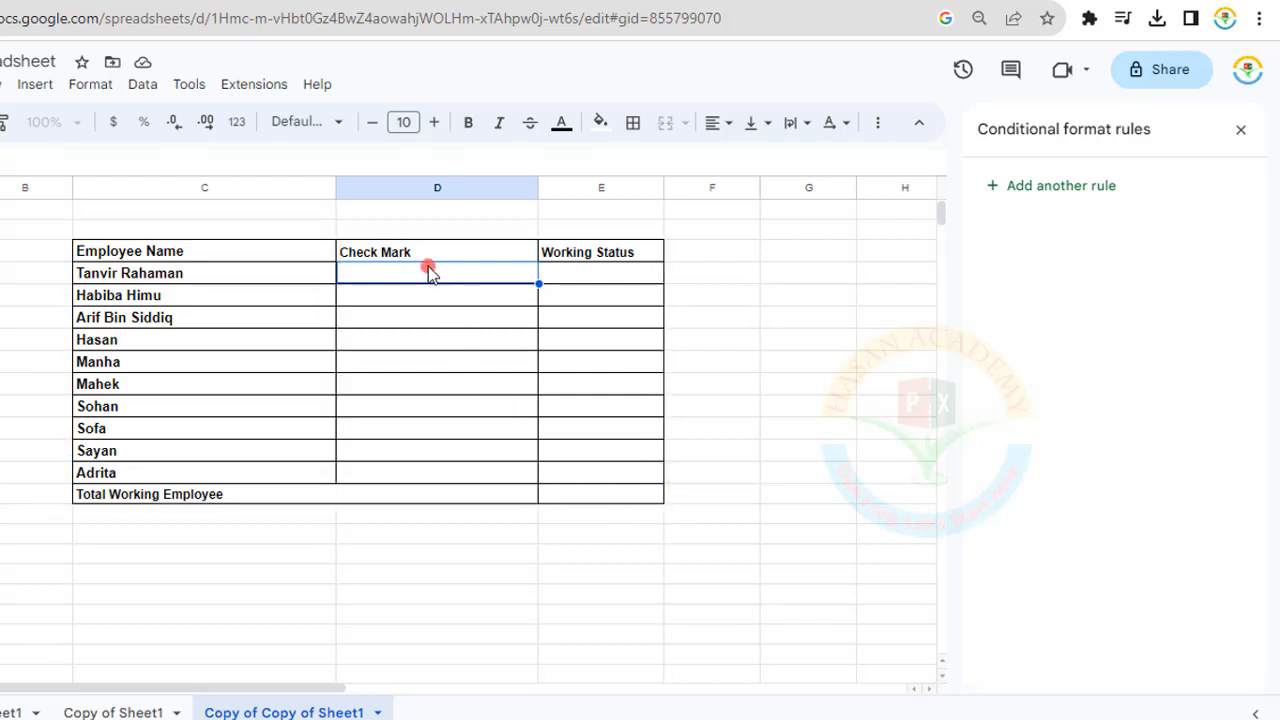
click(32, 85)
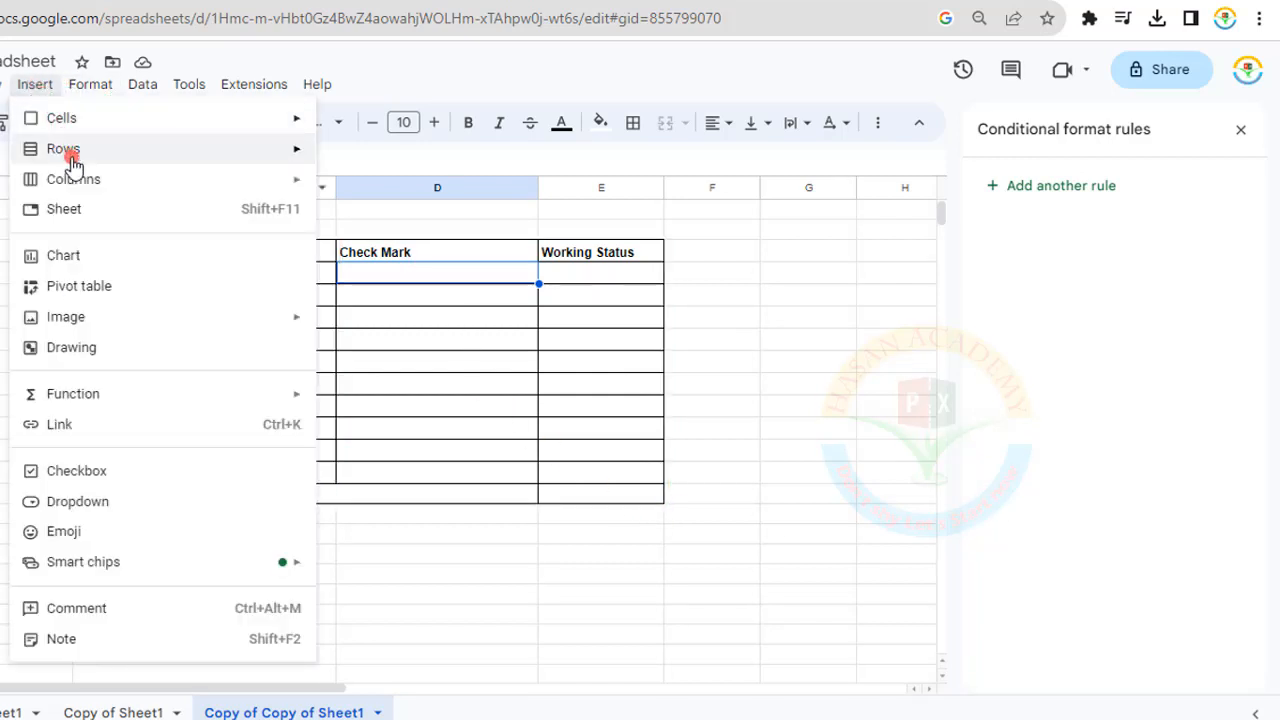
click(74, 474)
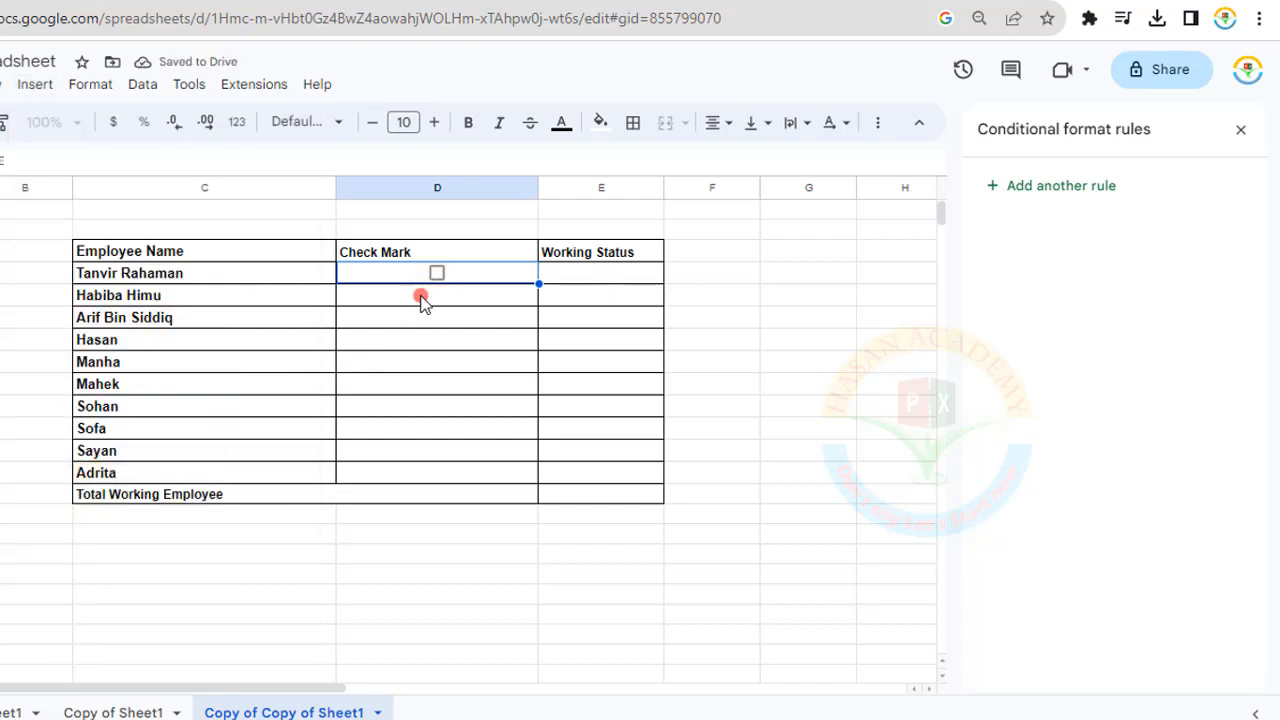
drag(400, 252, 467, 293)
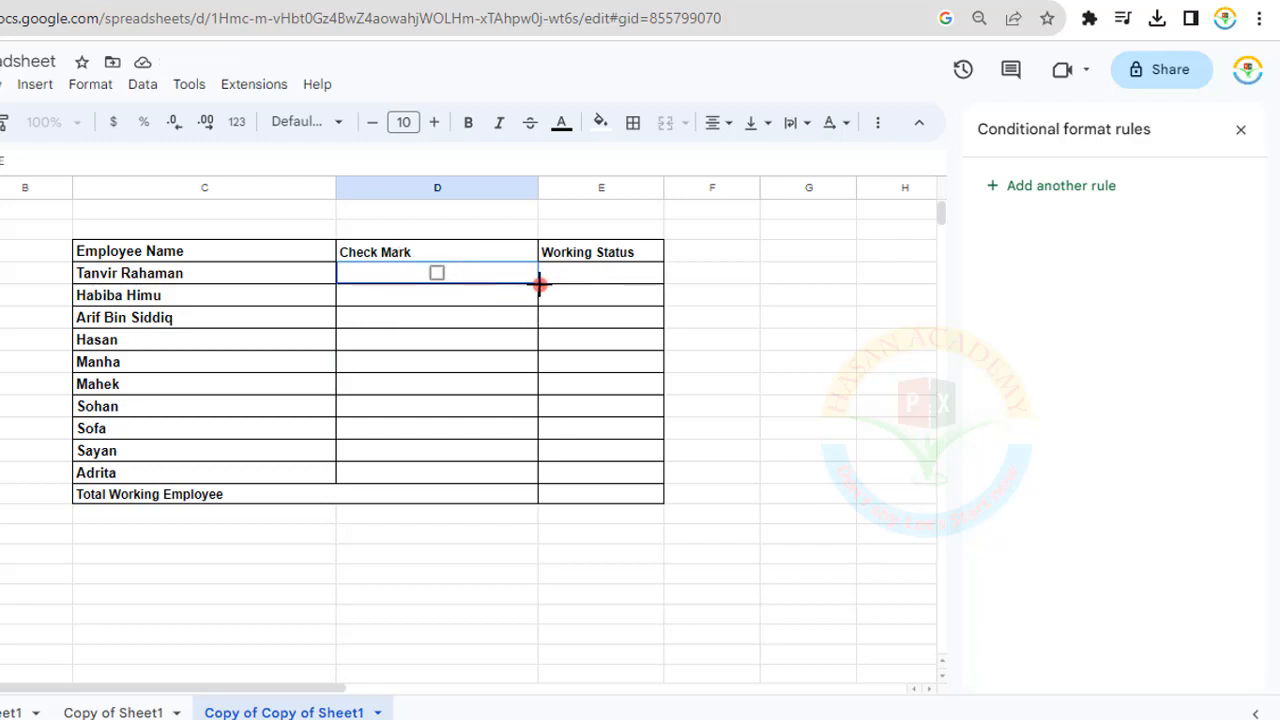
drag(539, 284, 529, 486)
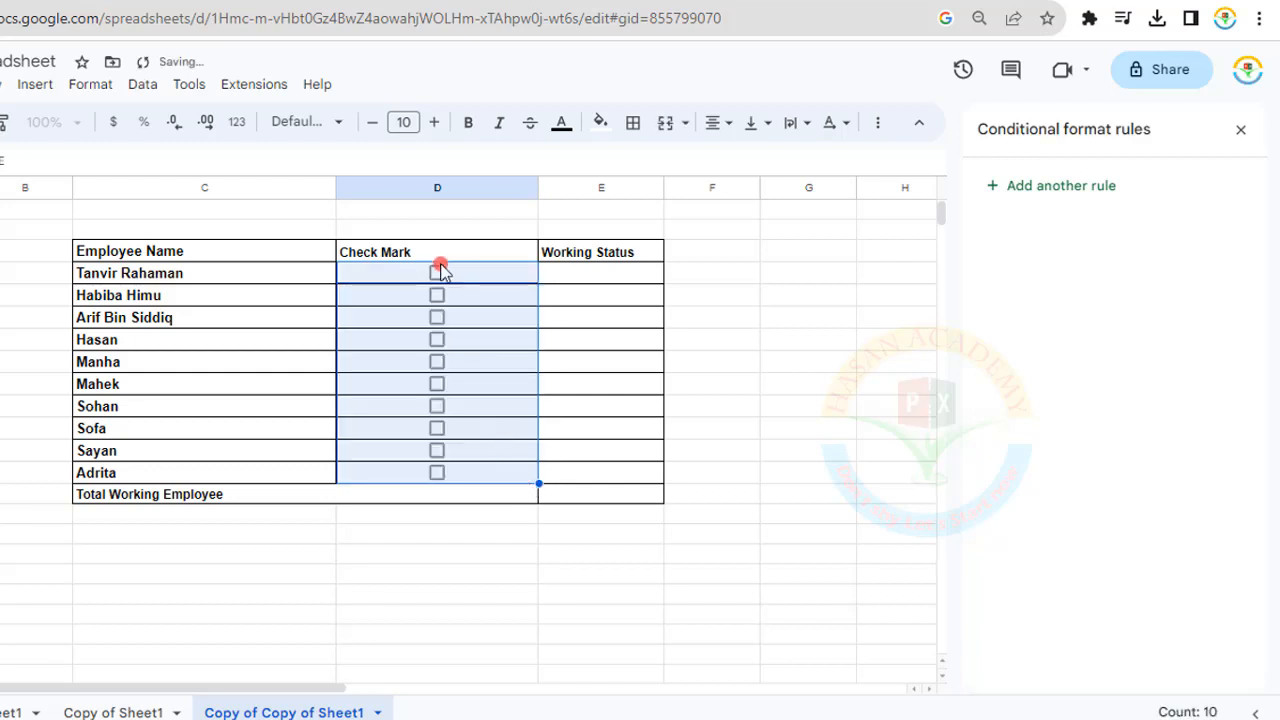
- Tick the checkbox in D6, and test the one in D4 by switching it on and off
click(437, 317)
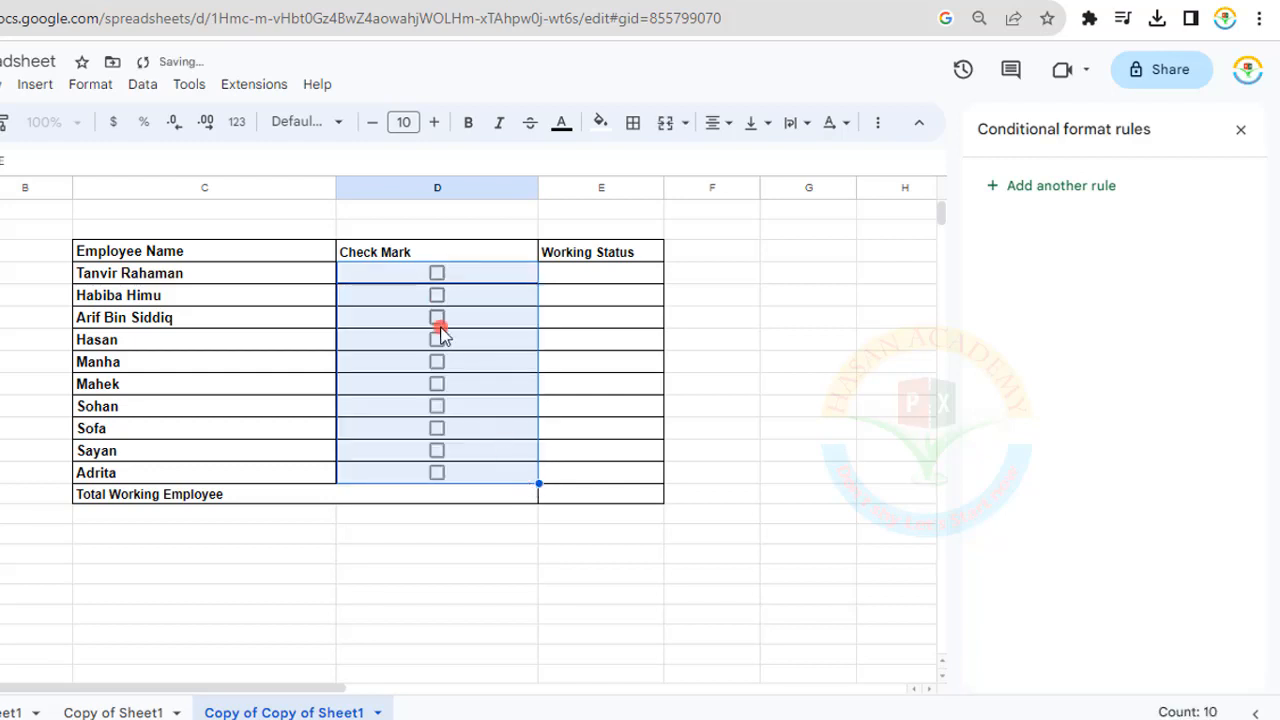
click(436, 273)
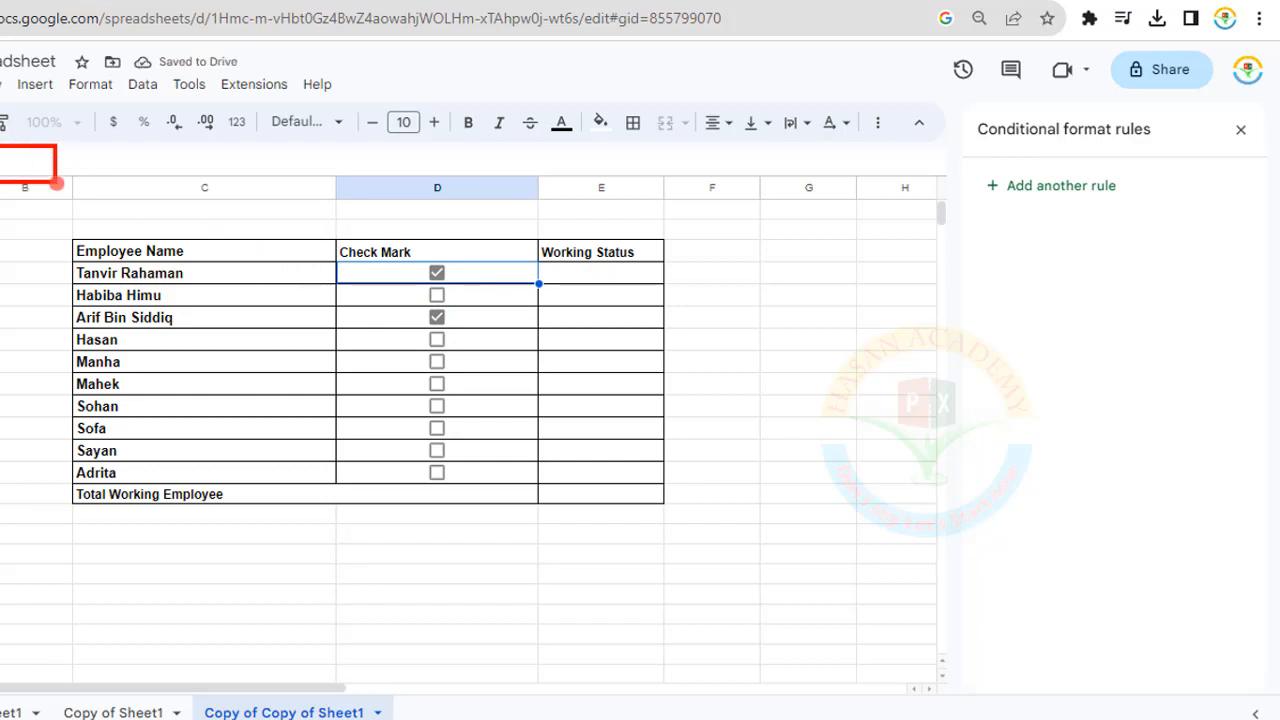
click(437, 272)
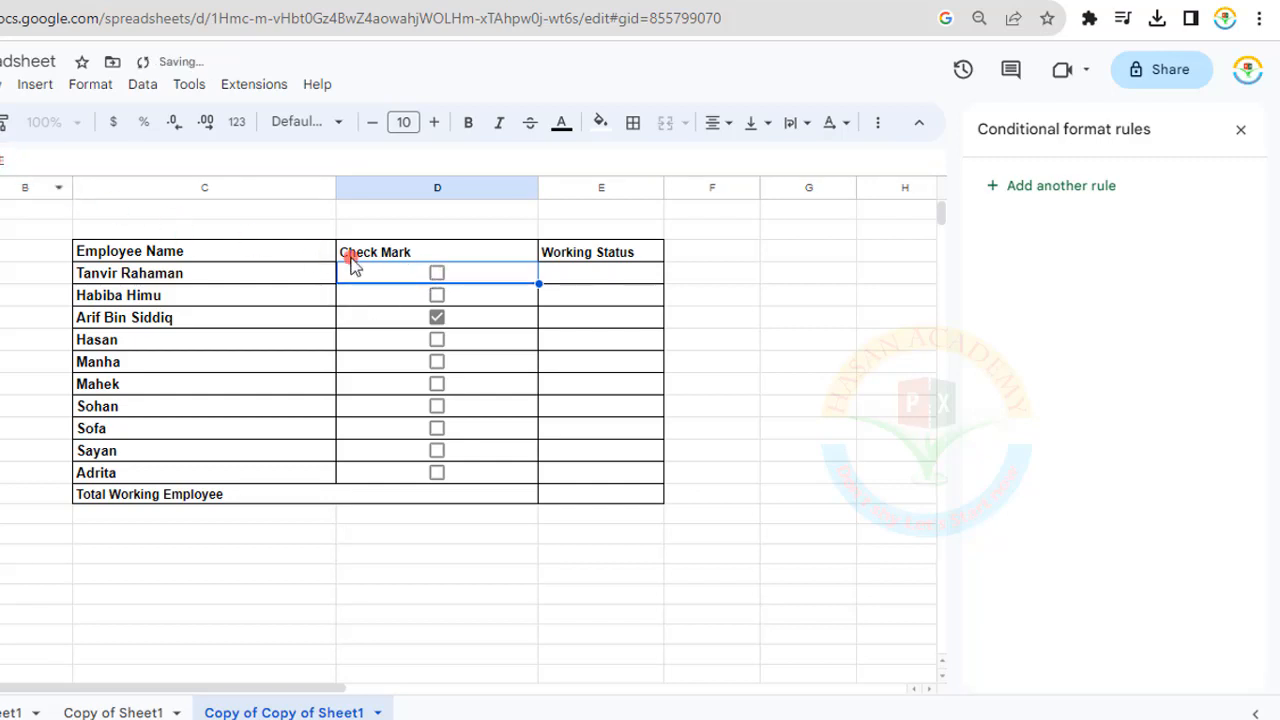
- Enter the formula =if(D4=true,"Yes","No") in E4, the first Working Status cell
click(592, 273)
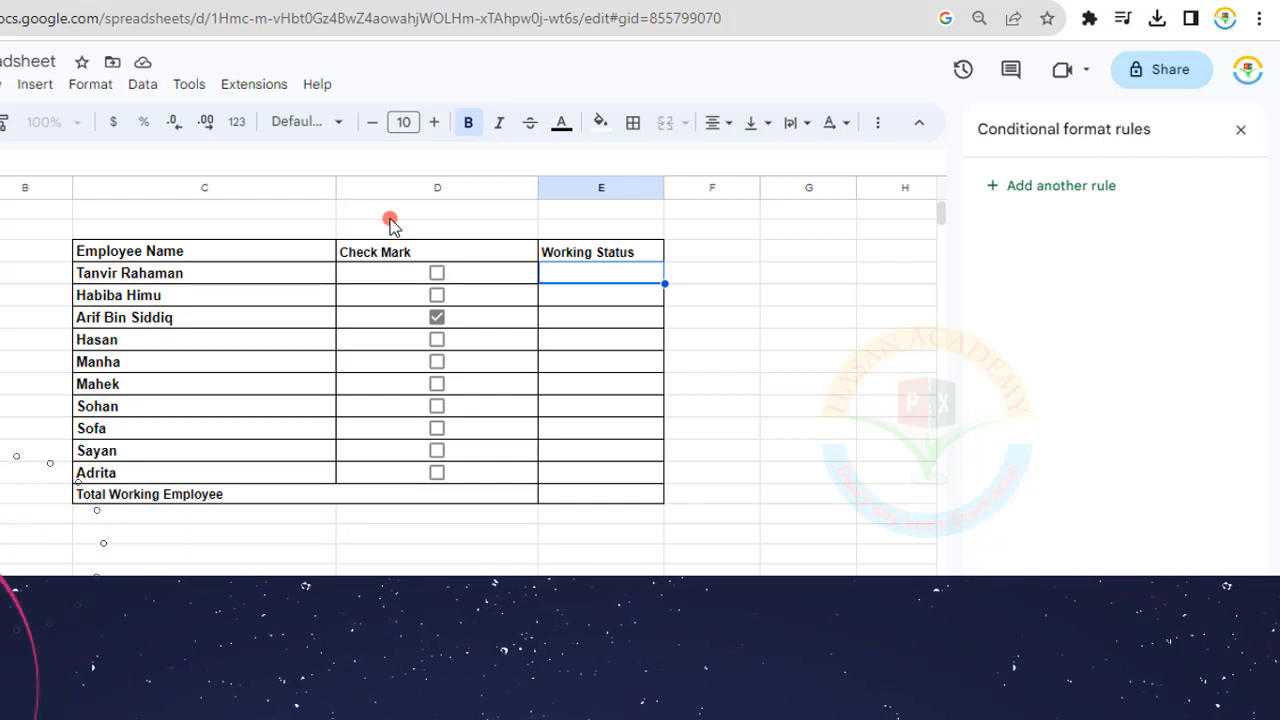
text(=)
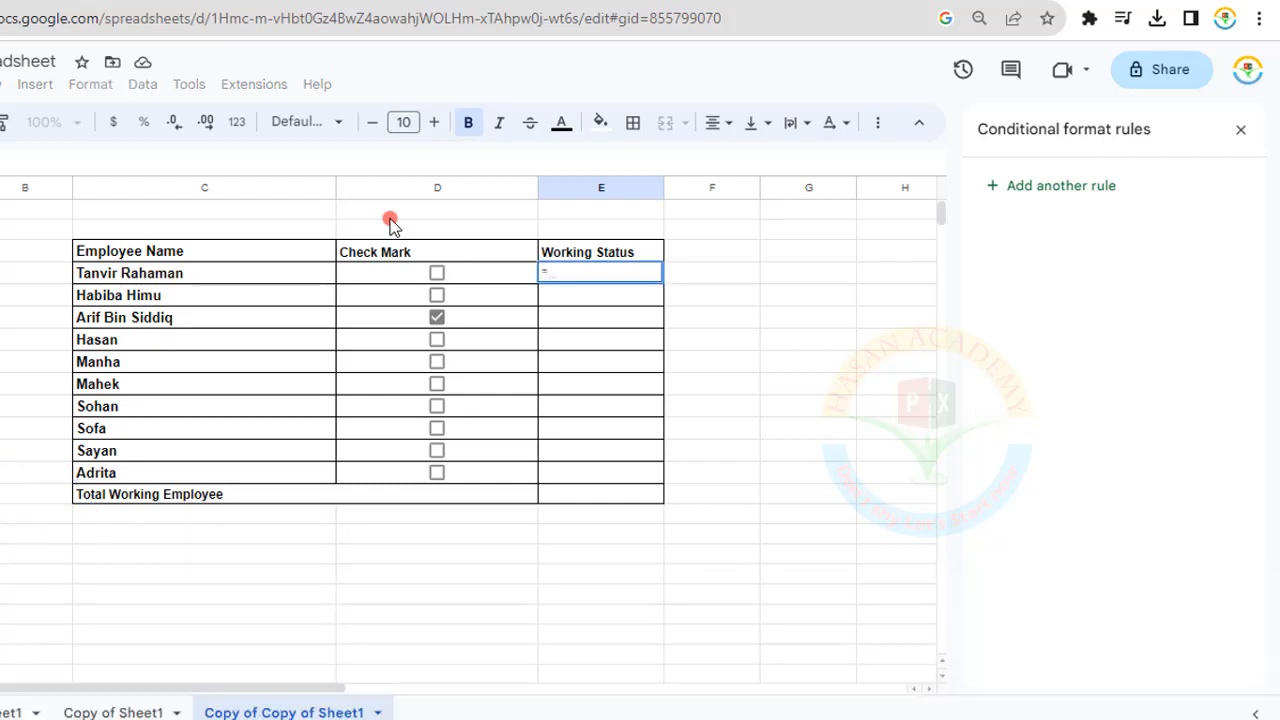
text(if)
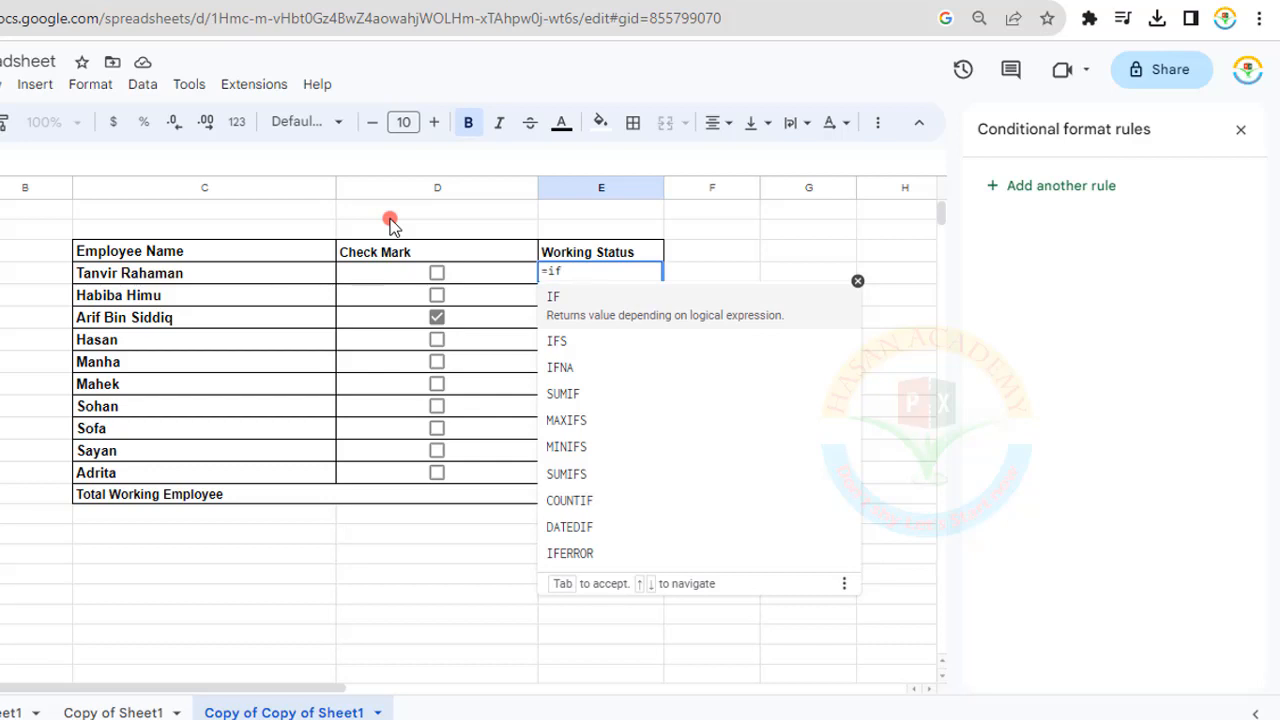
text(()
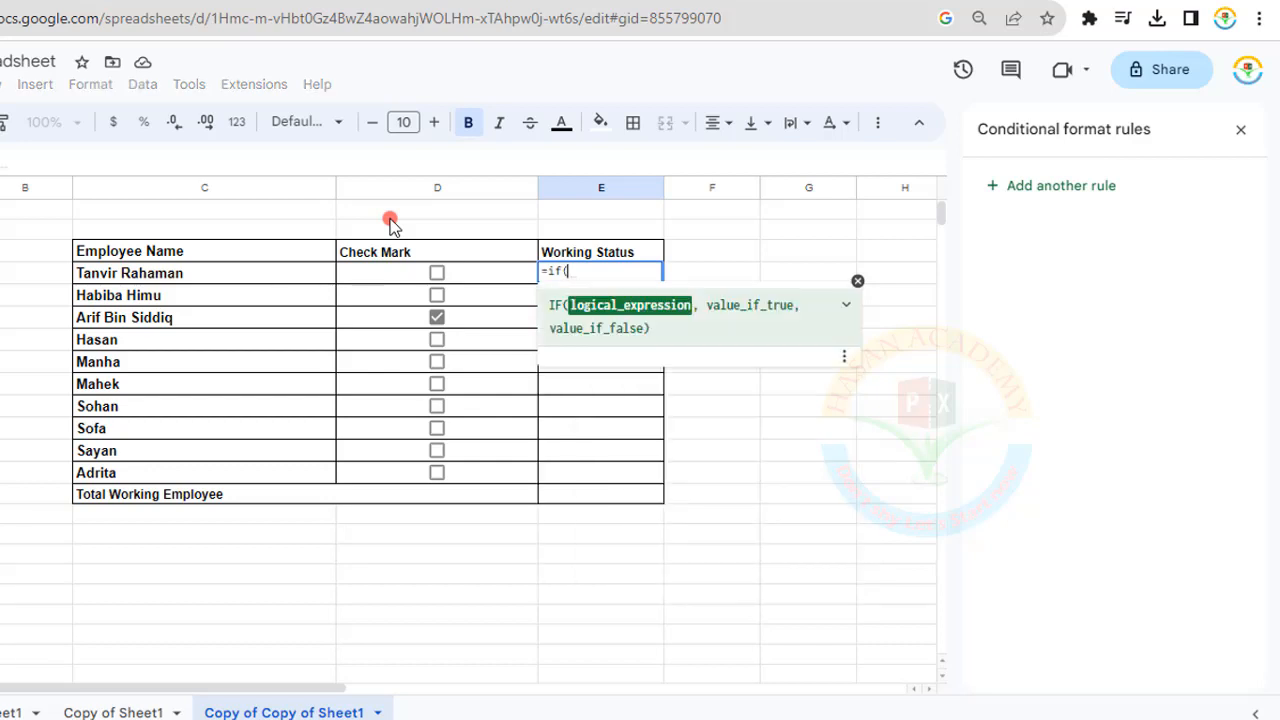
key(Left)
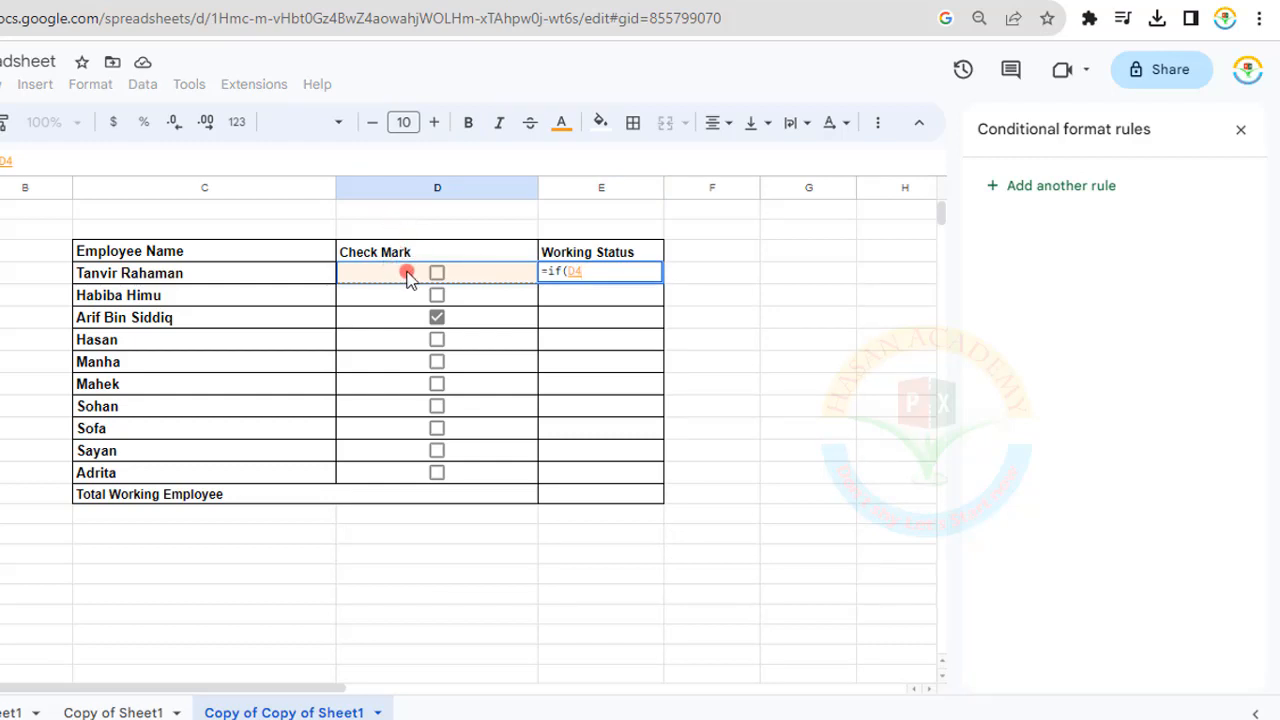
text(=)
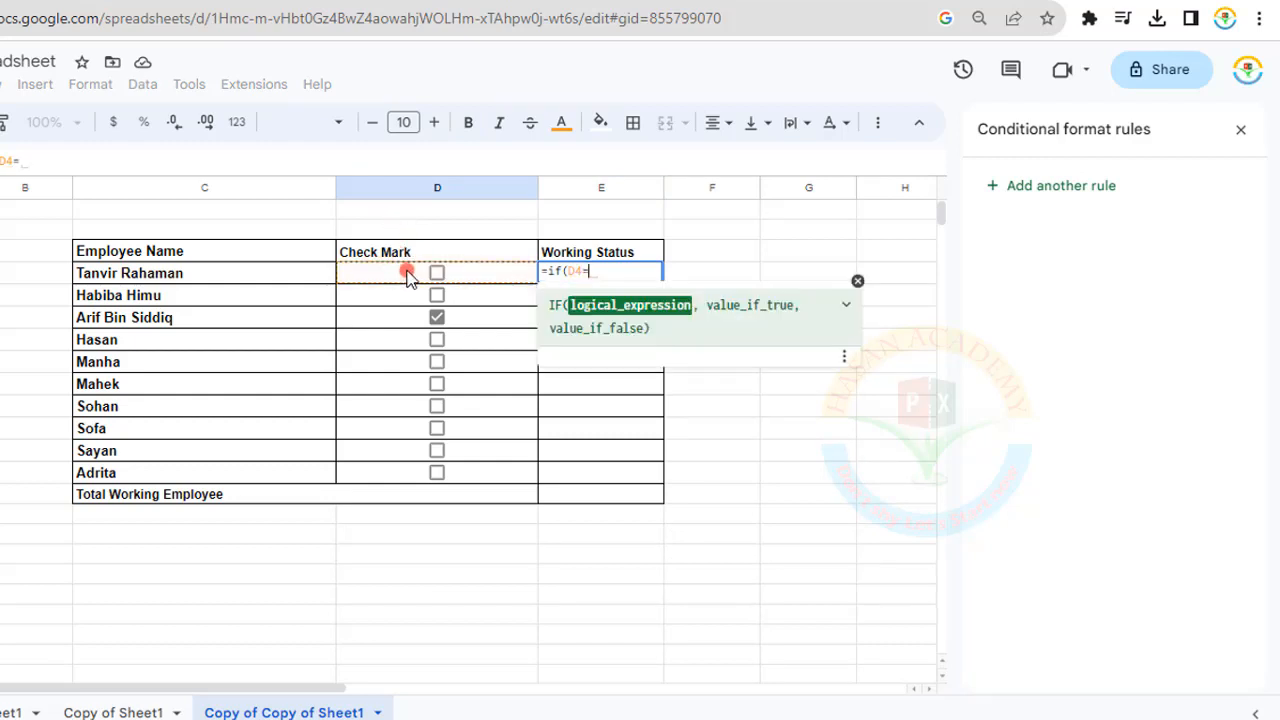
text(tr)
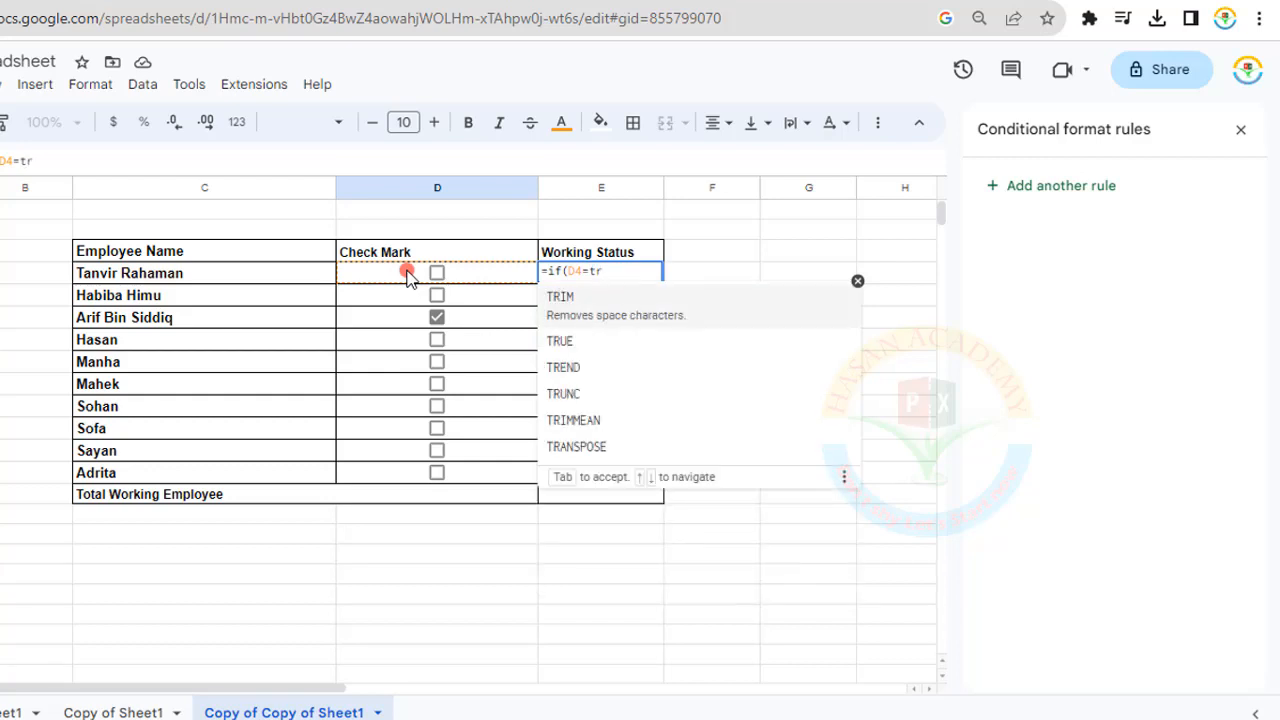
text(u)
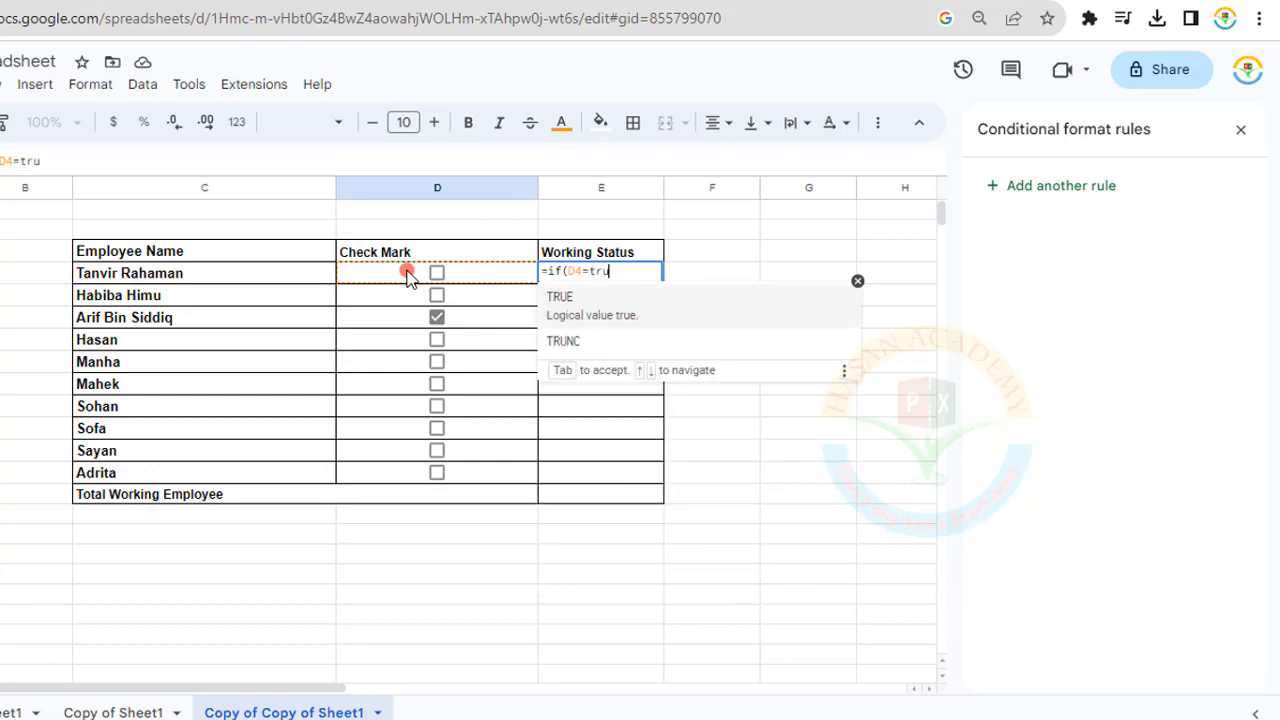
text(e,)
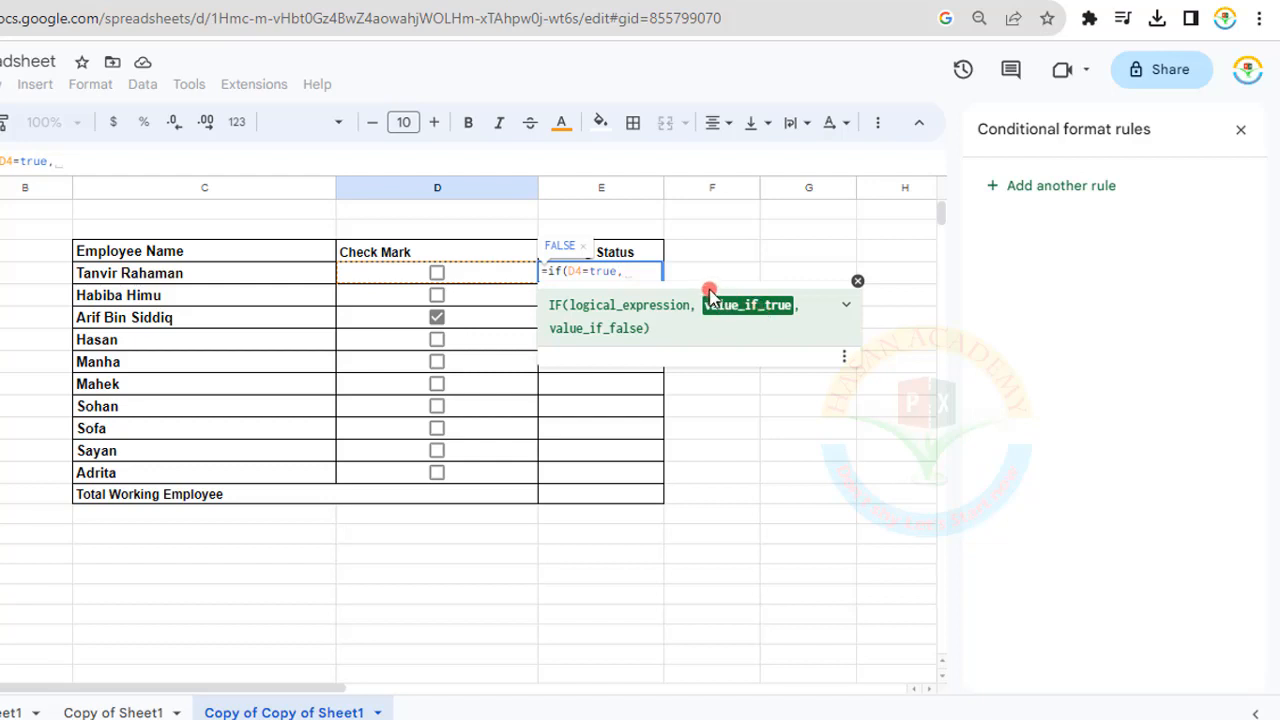
text(")
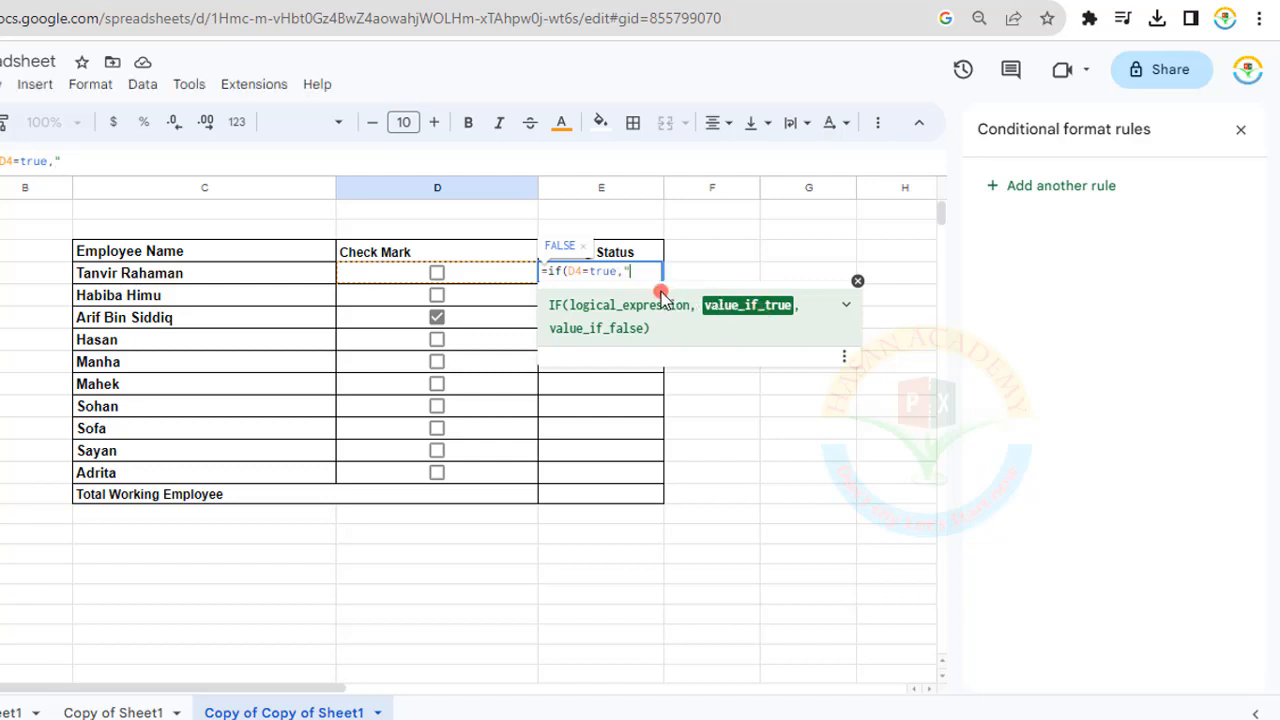
text(Yes",)
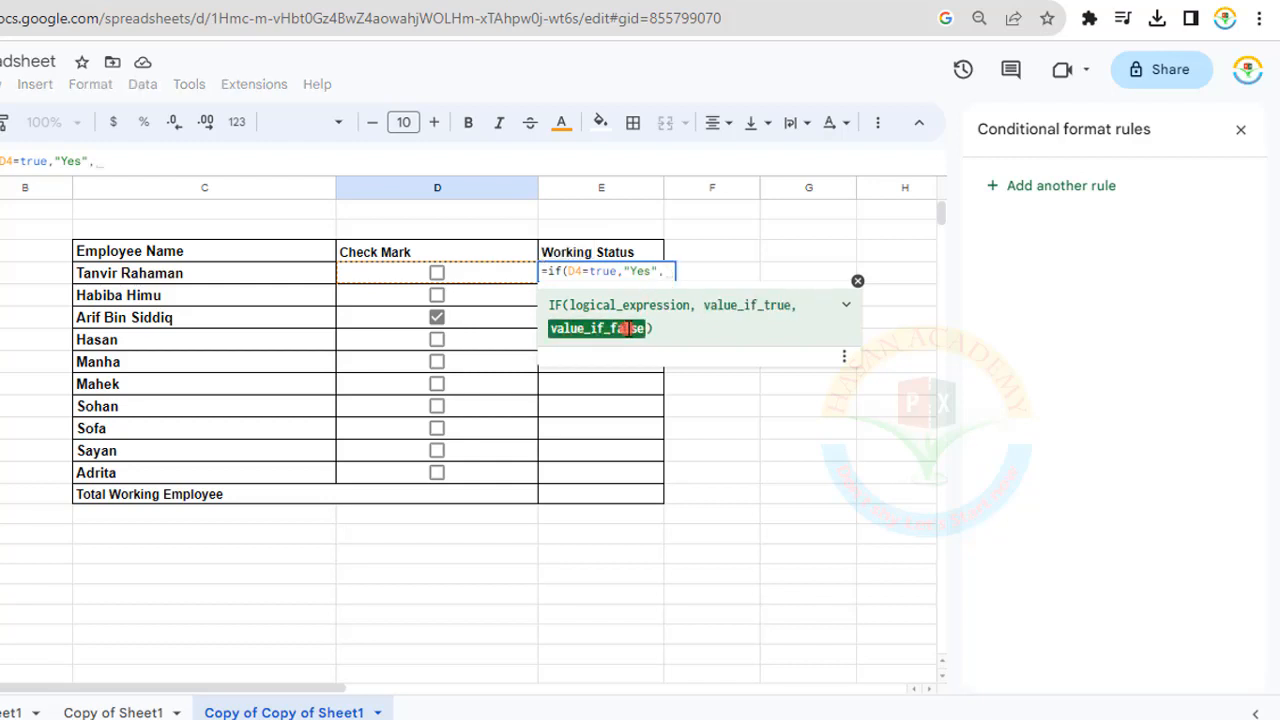
text(")
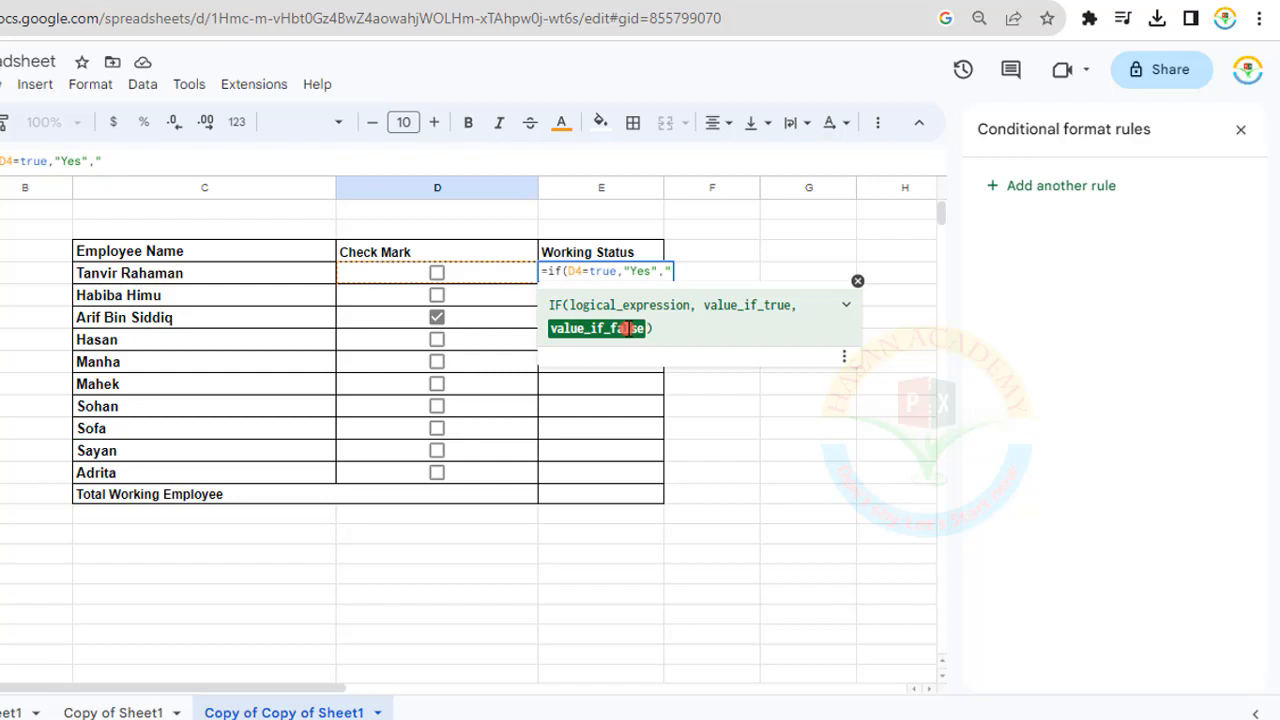
text(No)
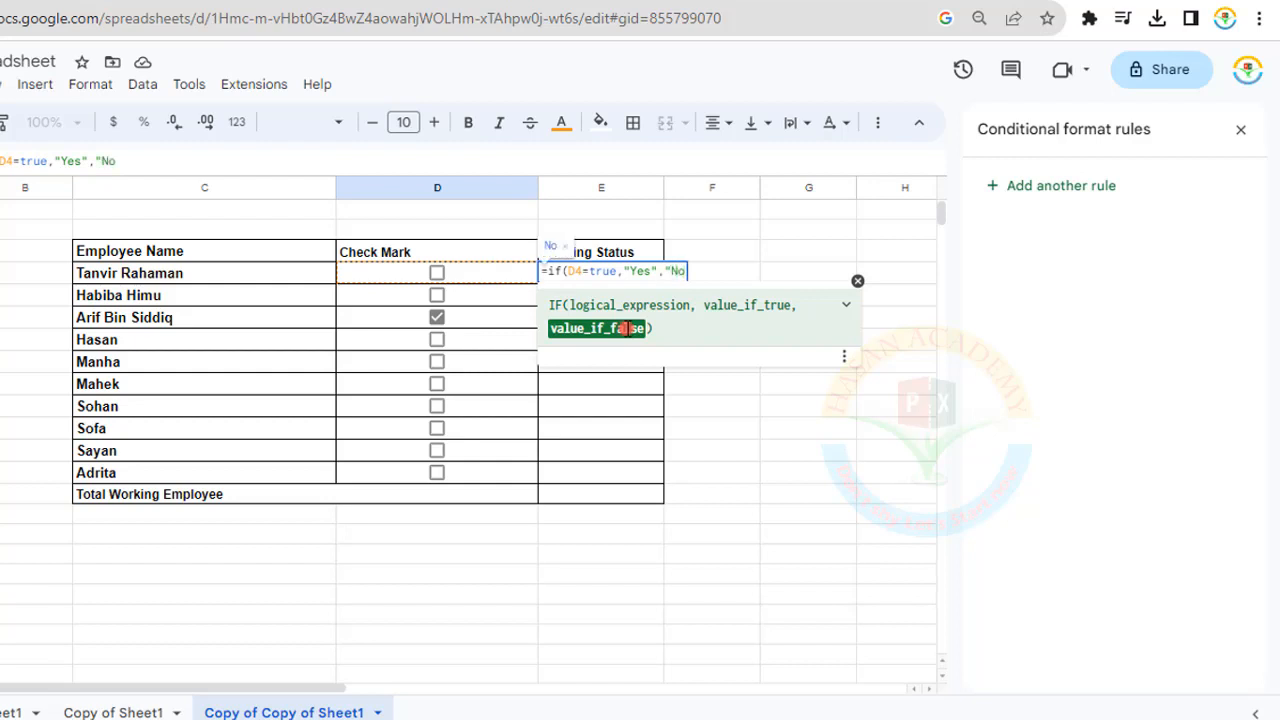
text("))
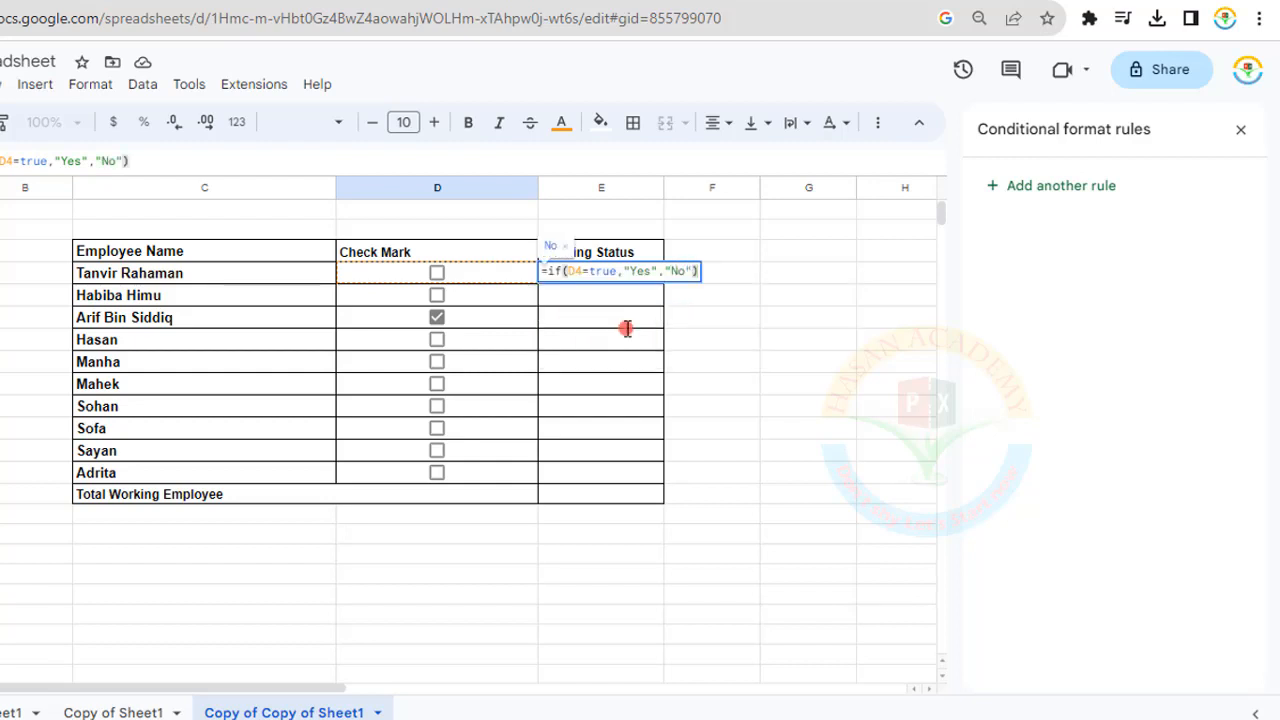
key(Return)
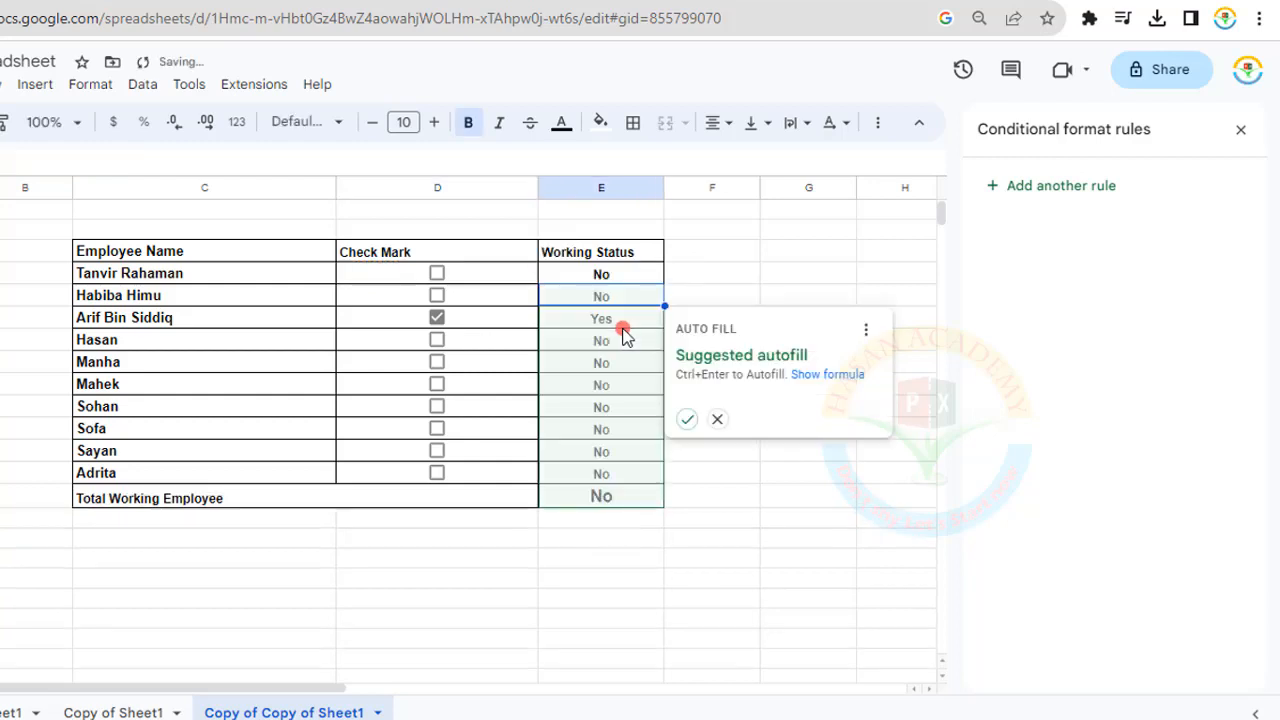
- Accept the suggested autofill of the IF formula down the Working Status column, and clear it from the Total Working Employee cell E14
click(685, 421)
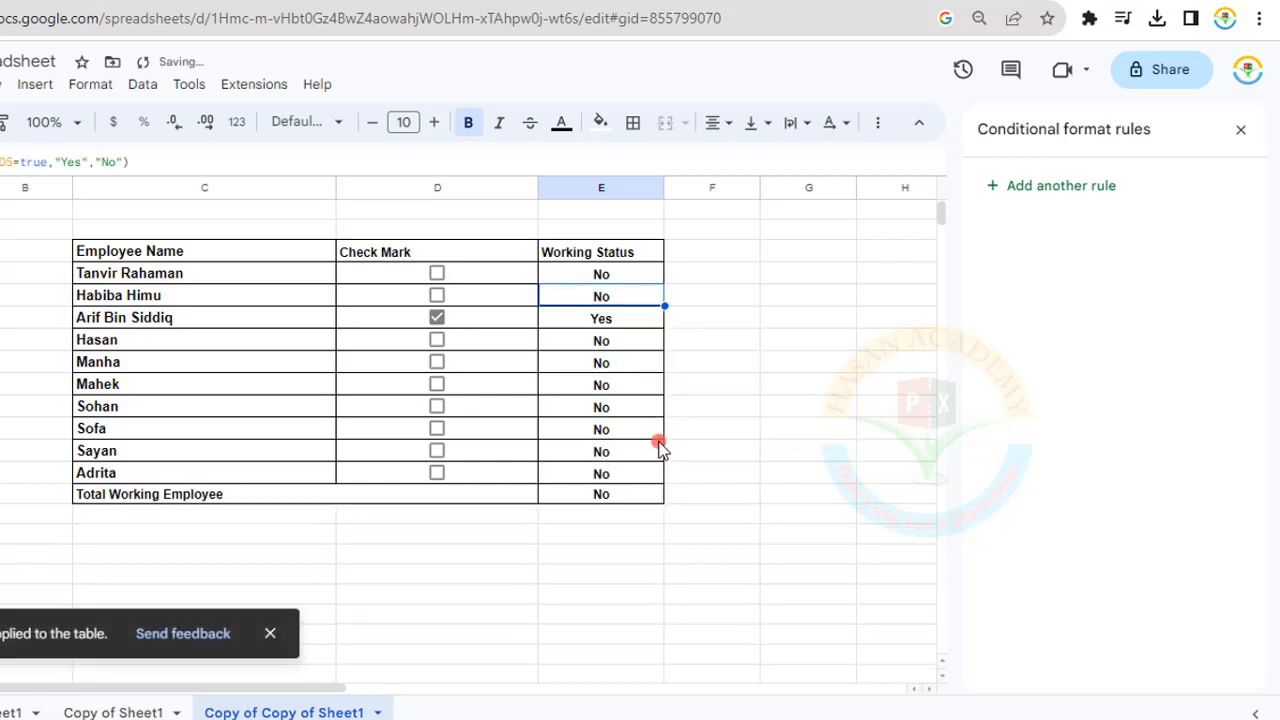
click(609, 497)
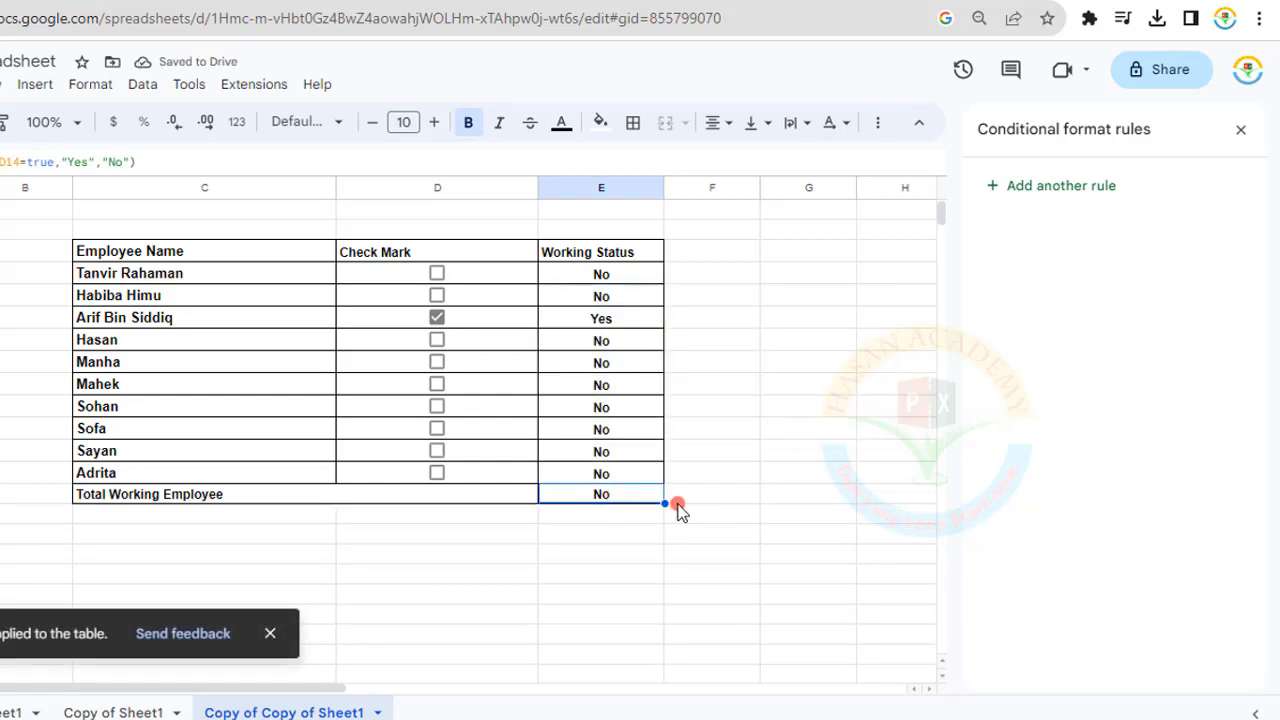
key(Delete)
- Tick the checkboxes in D4, D7, D8 and D9 to test the Working Status formulas
drag(586, 277, 590, 445)
click(437, 273)
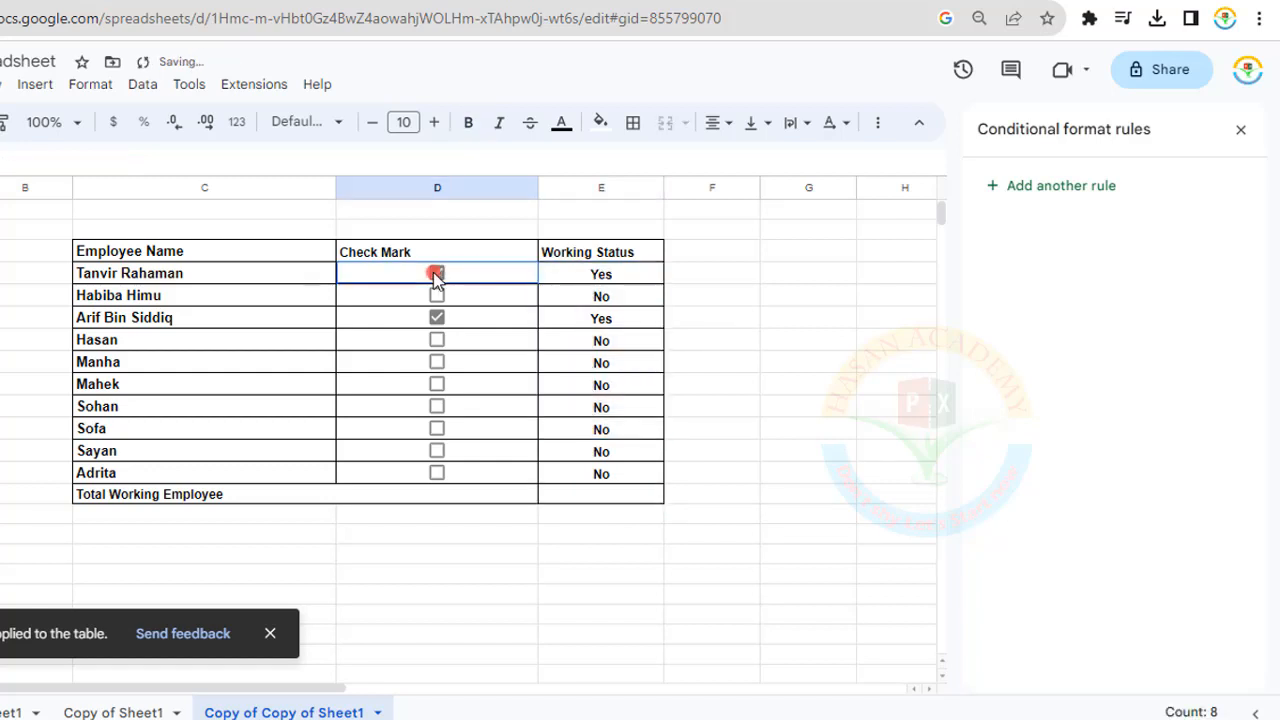
click(437, 340)
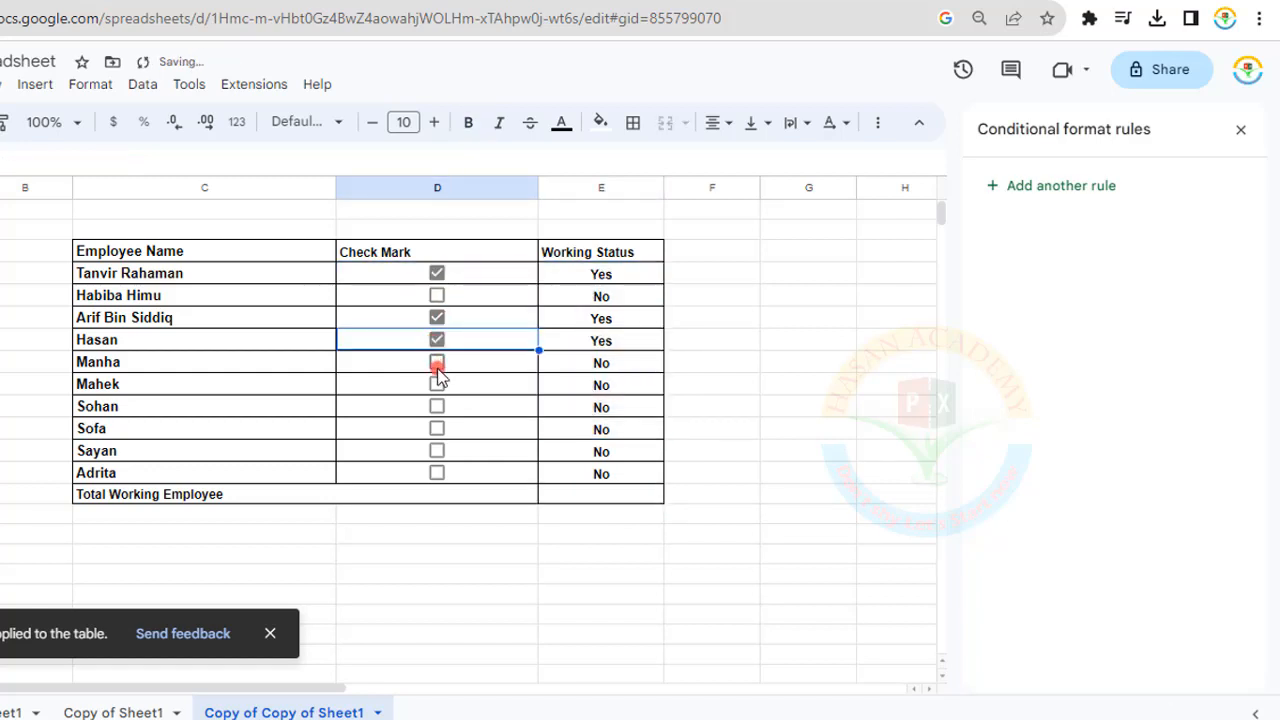
click(437, 362)
click(437, 386)
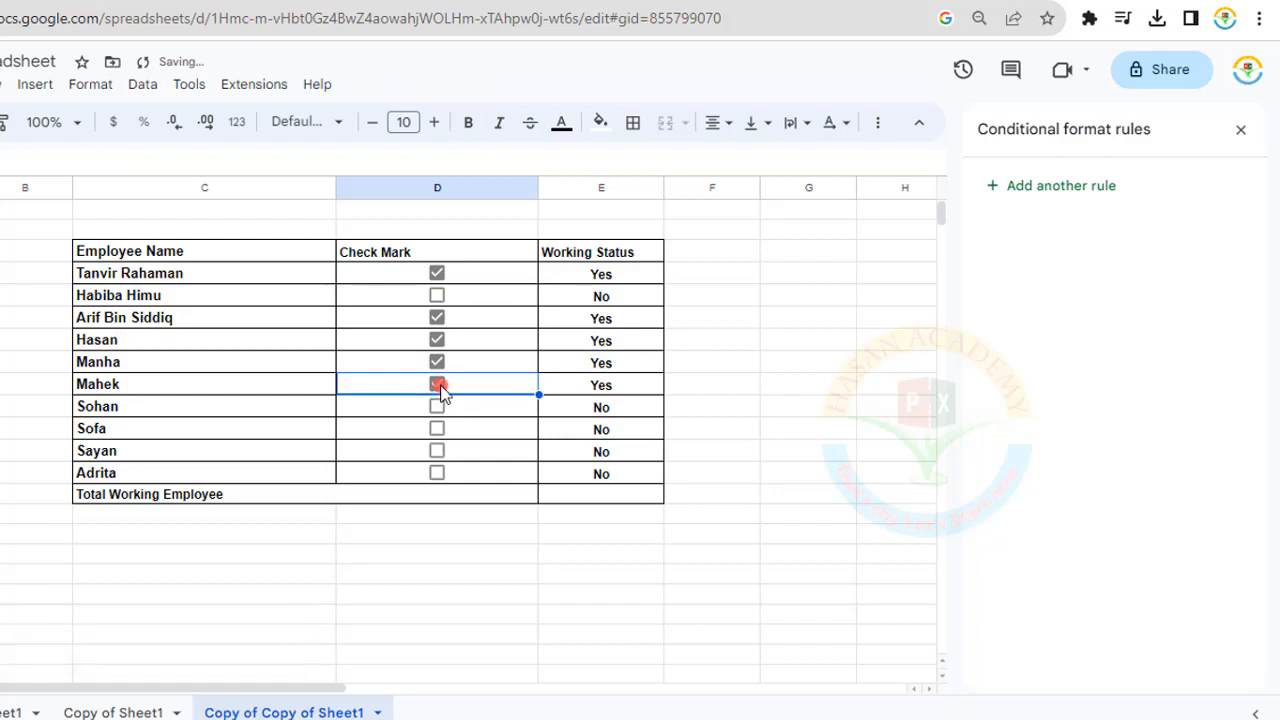
- Enter the formula =COUNTIF(E4:E13,"Yes") in the Total Working Employee cell E14
click(569, 492)
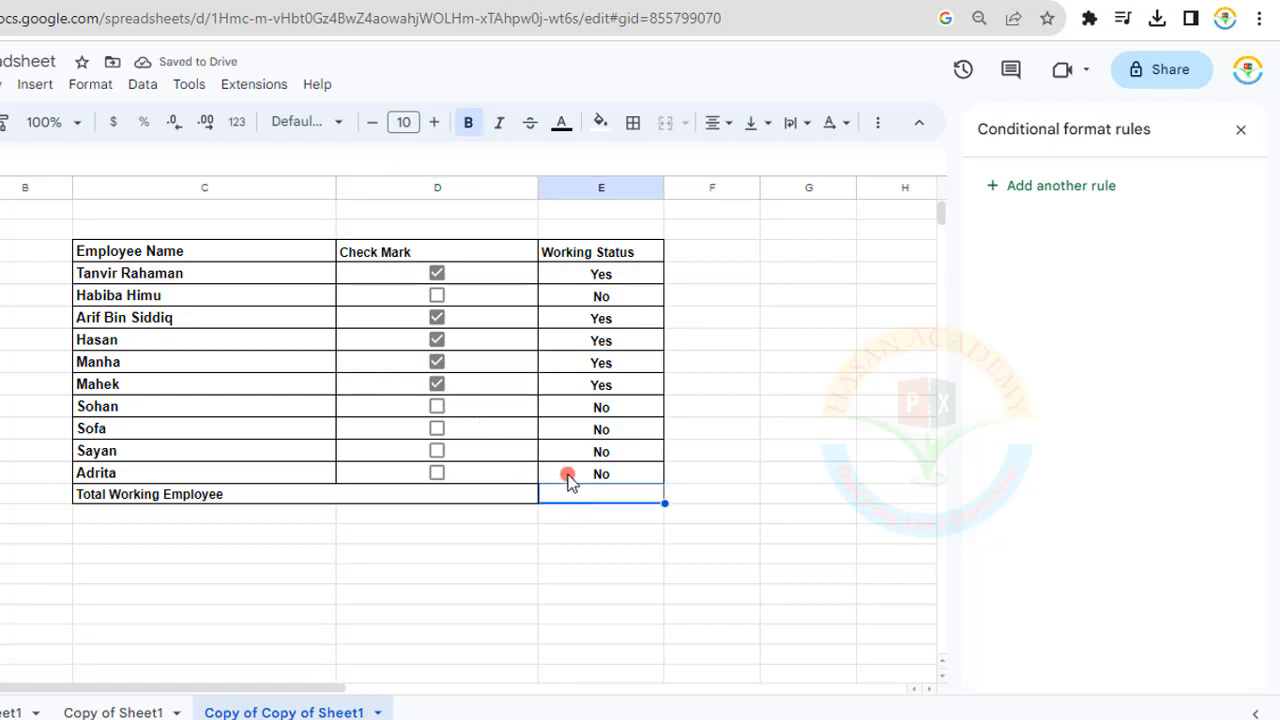
text(=)
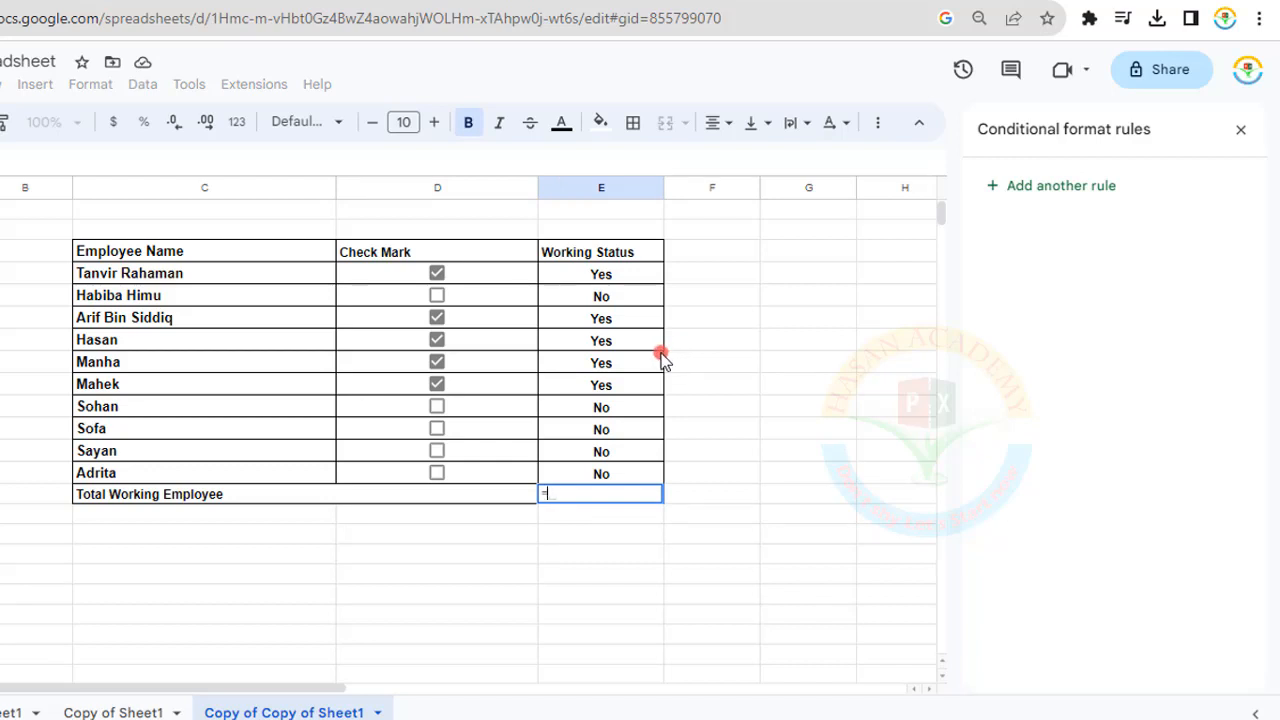
text(cou)
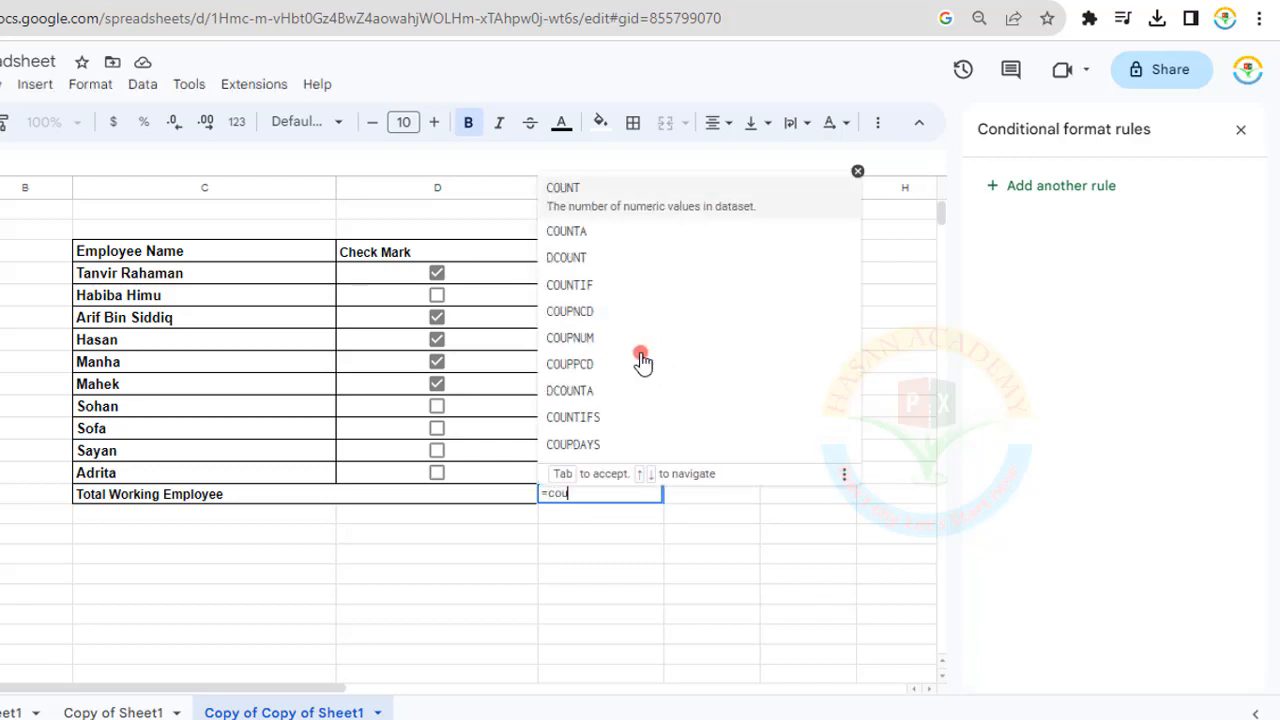
click(570, 268)
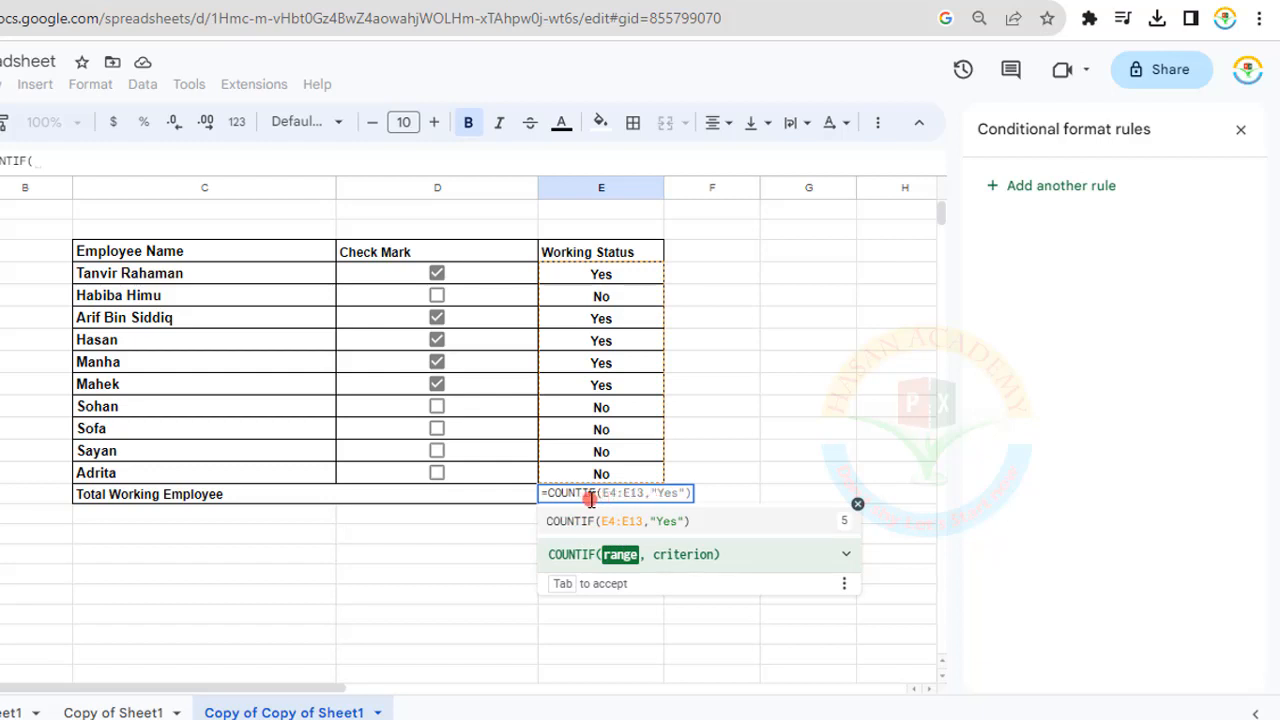
mouse_move(540, 479)
mouse_down()
mouse_move(680, 520)
mouse_move(706, 513)
mouse_up()
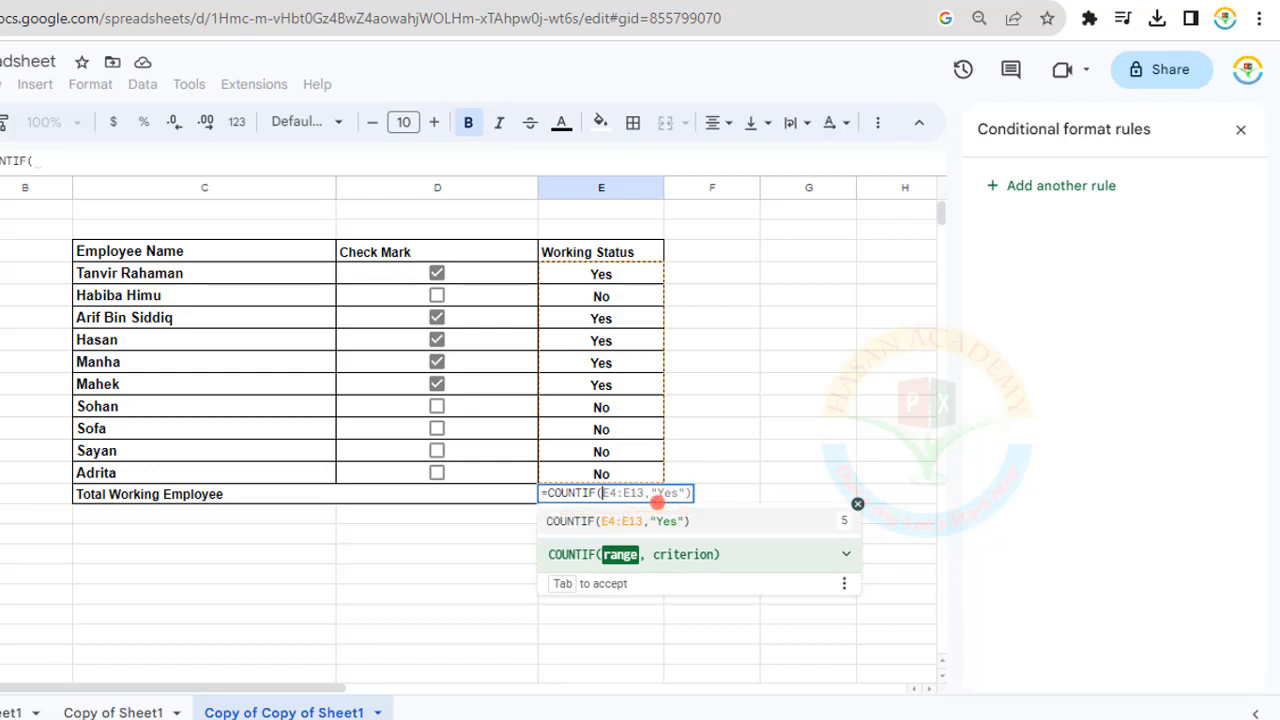
key(Return)
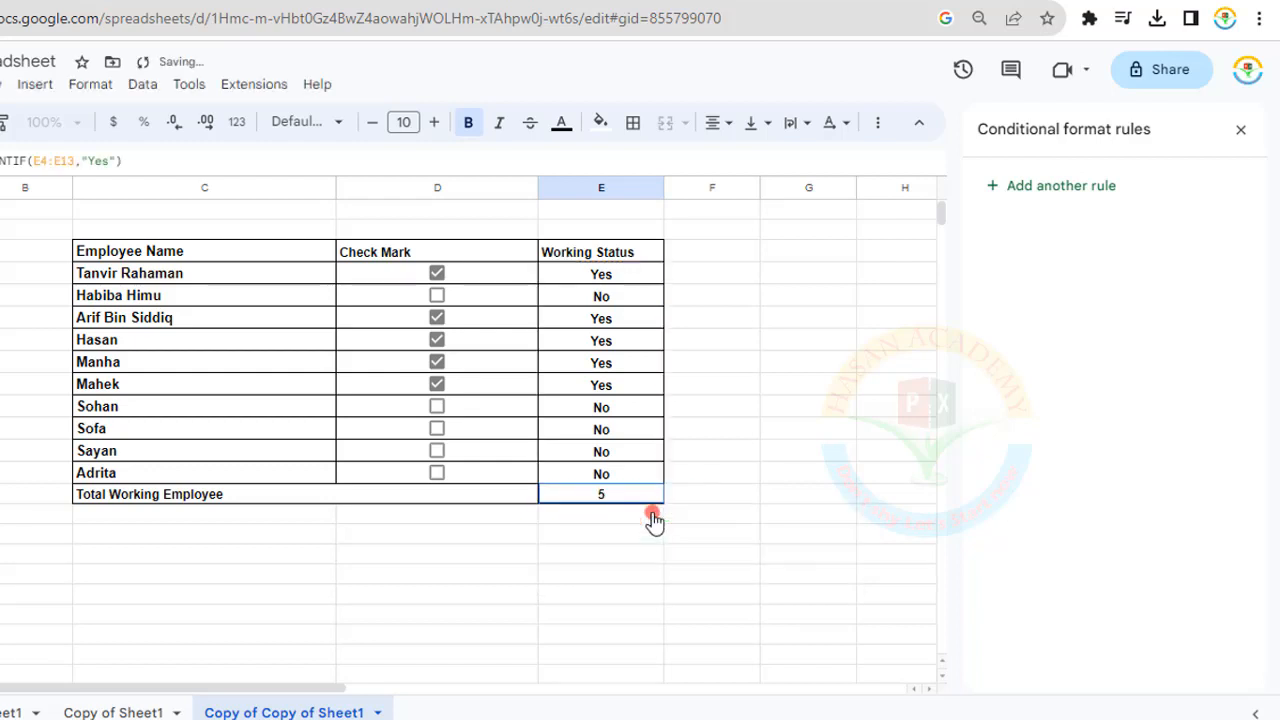
- Tick the checkbox in D10 and check how its Working Status and the Total Working Employee cell respond
click(593, 500)
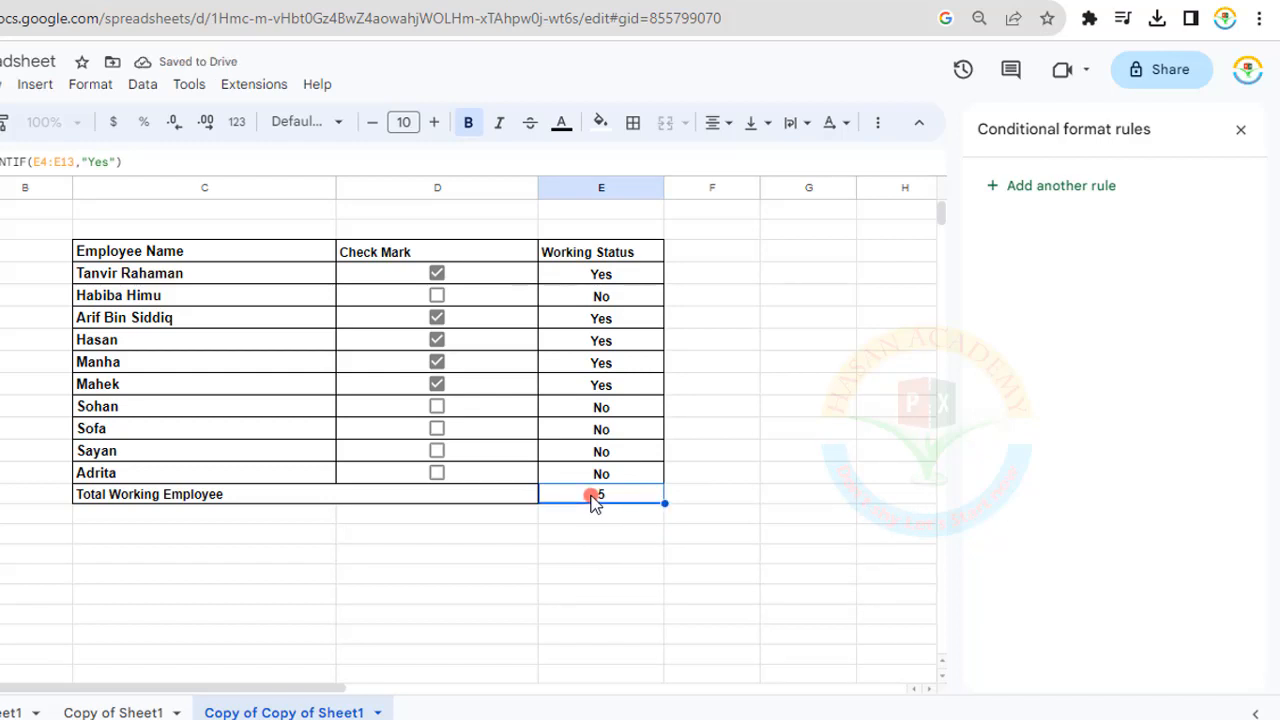
click(566, 430)
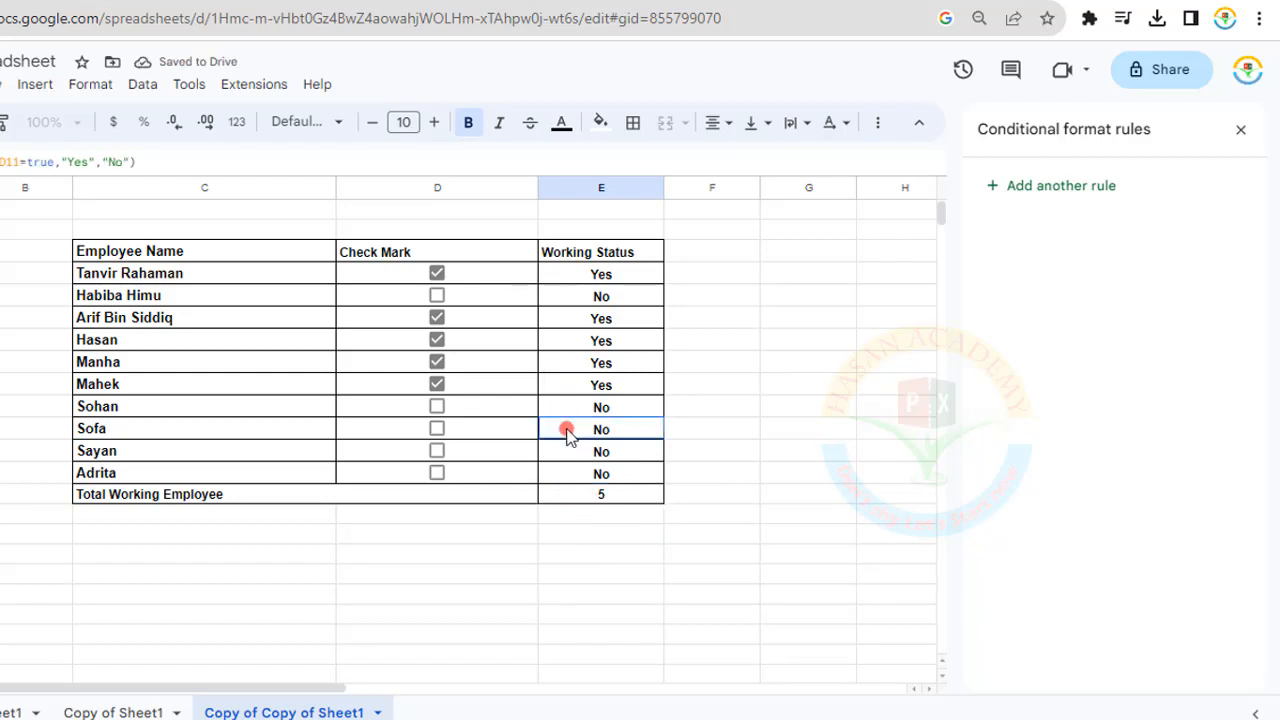
click(439, 408)
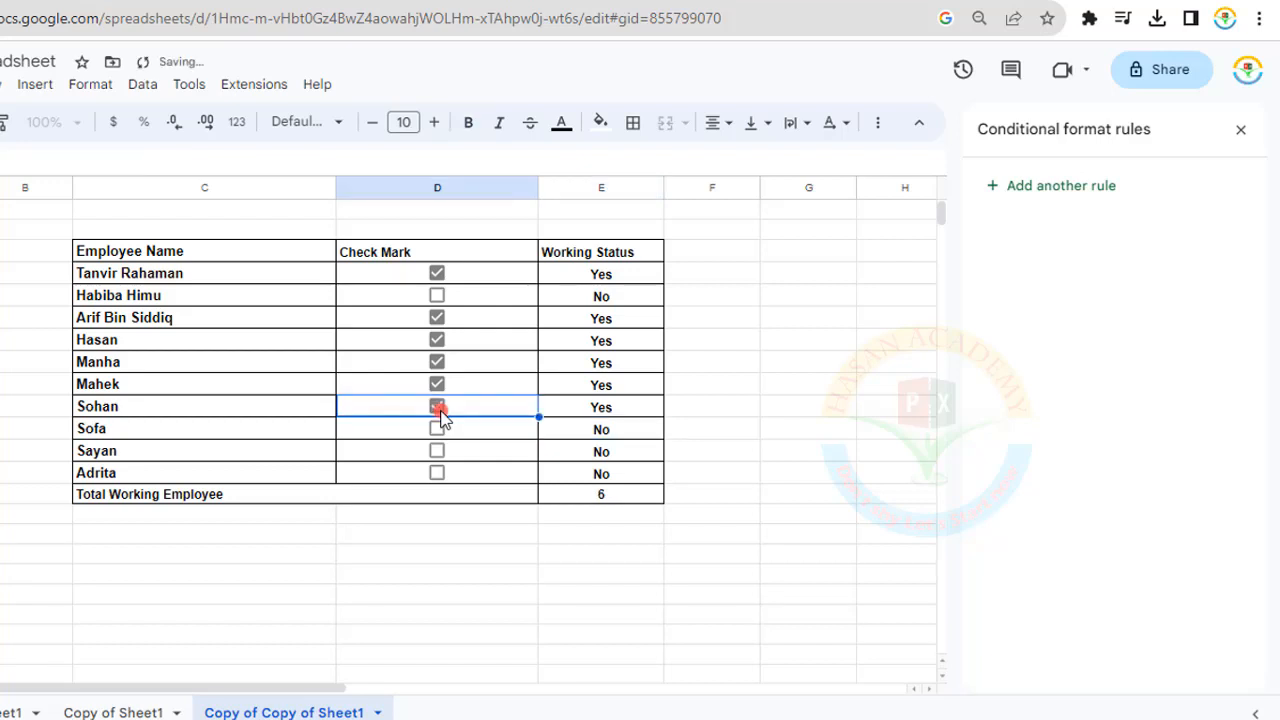
click(566, 414)
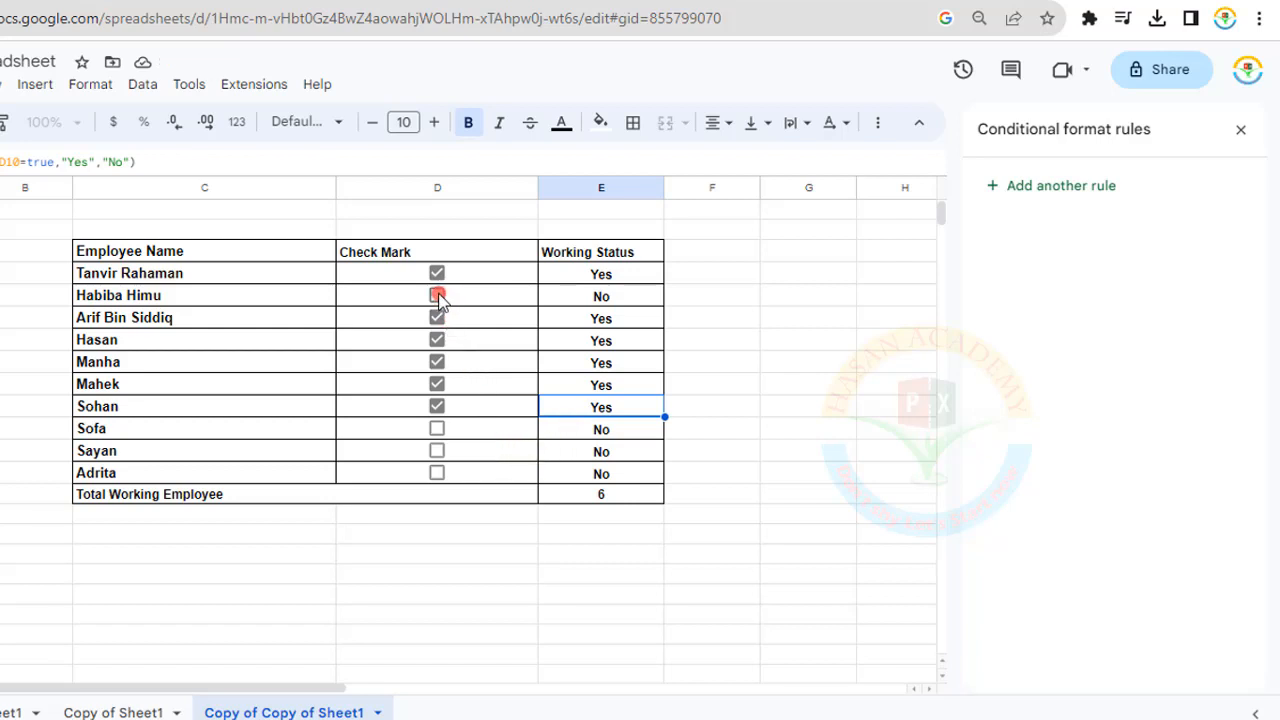
click(581, 339)
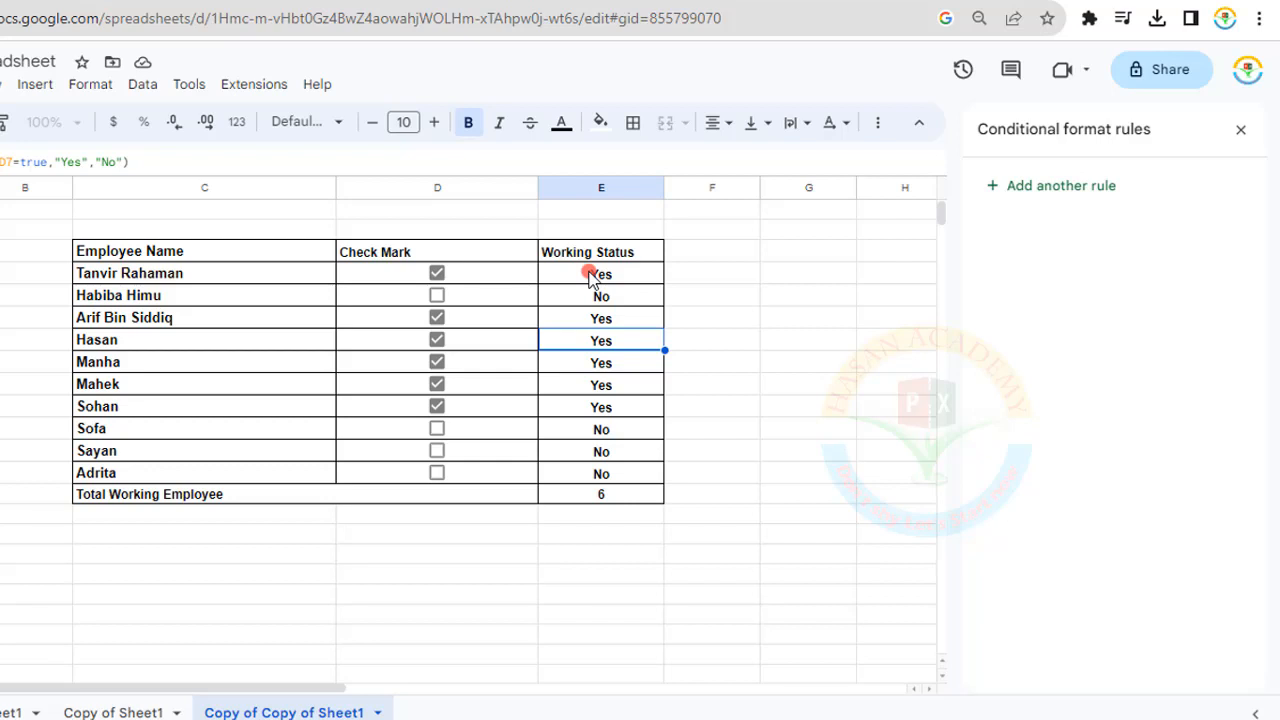
- Add a conditional formatting rule to E4:E13 that fills cells green when the text is exactly "Yes"
drag(580, 275, 569, 478)
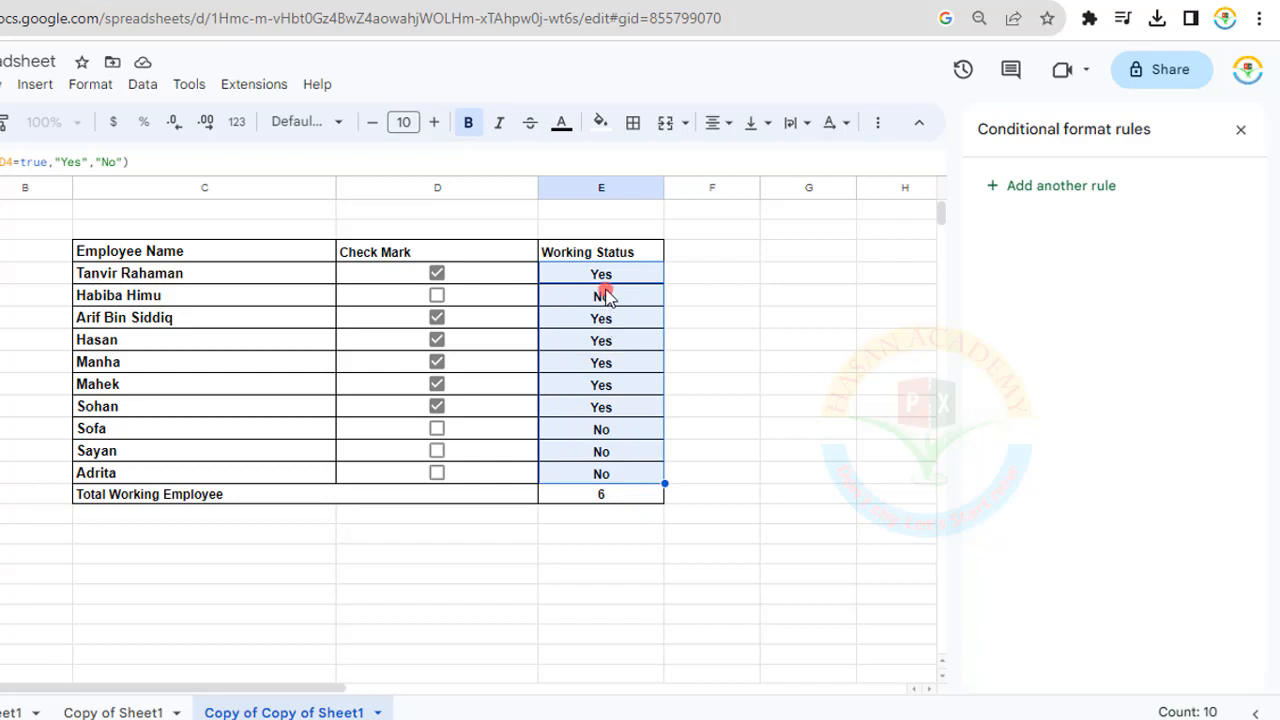
click(88, 90)
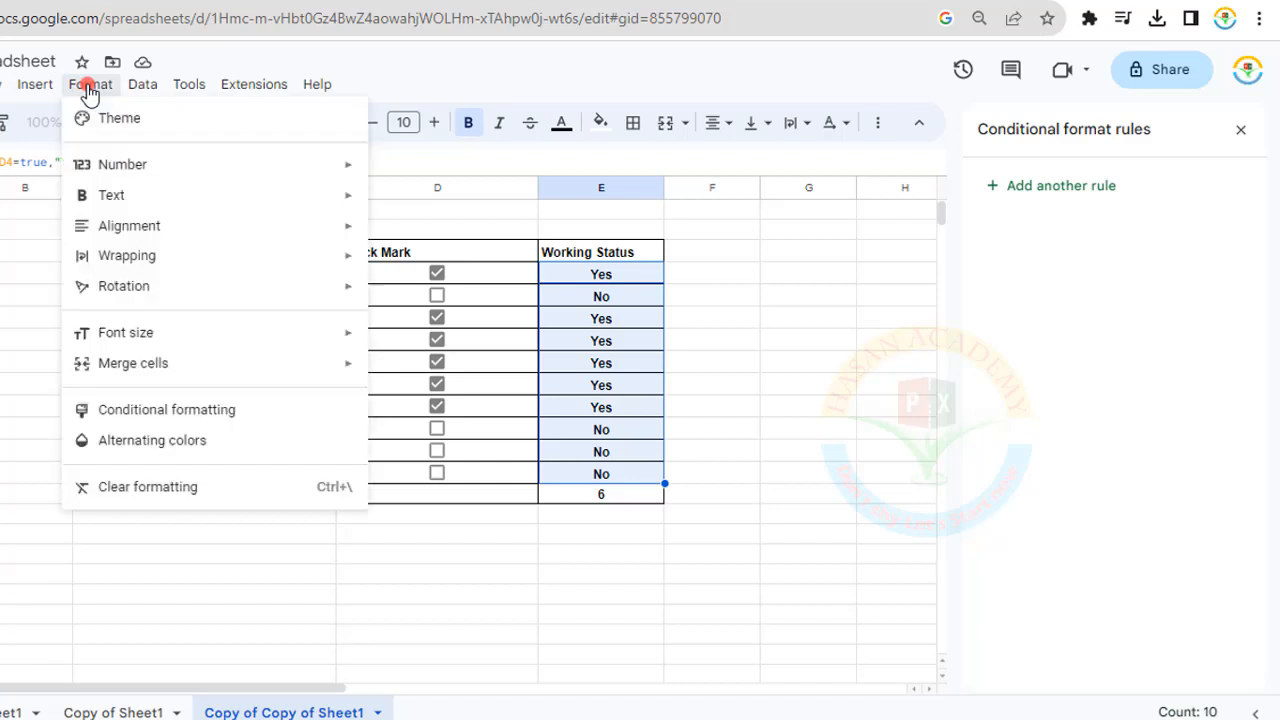
click(190, 412)
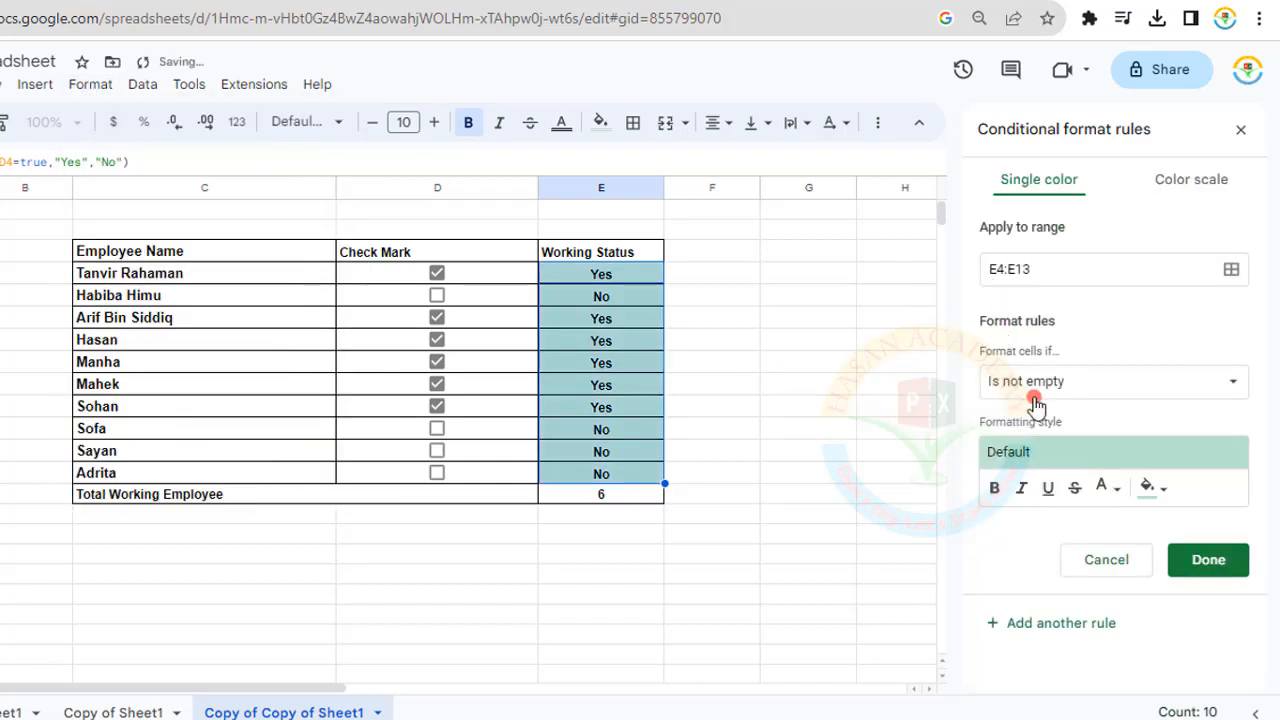
click(1226, 381)
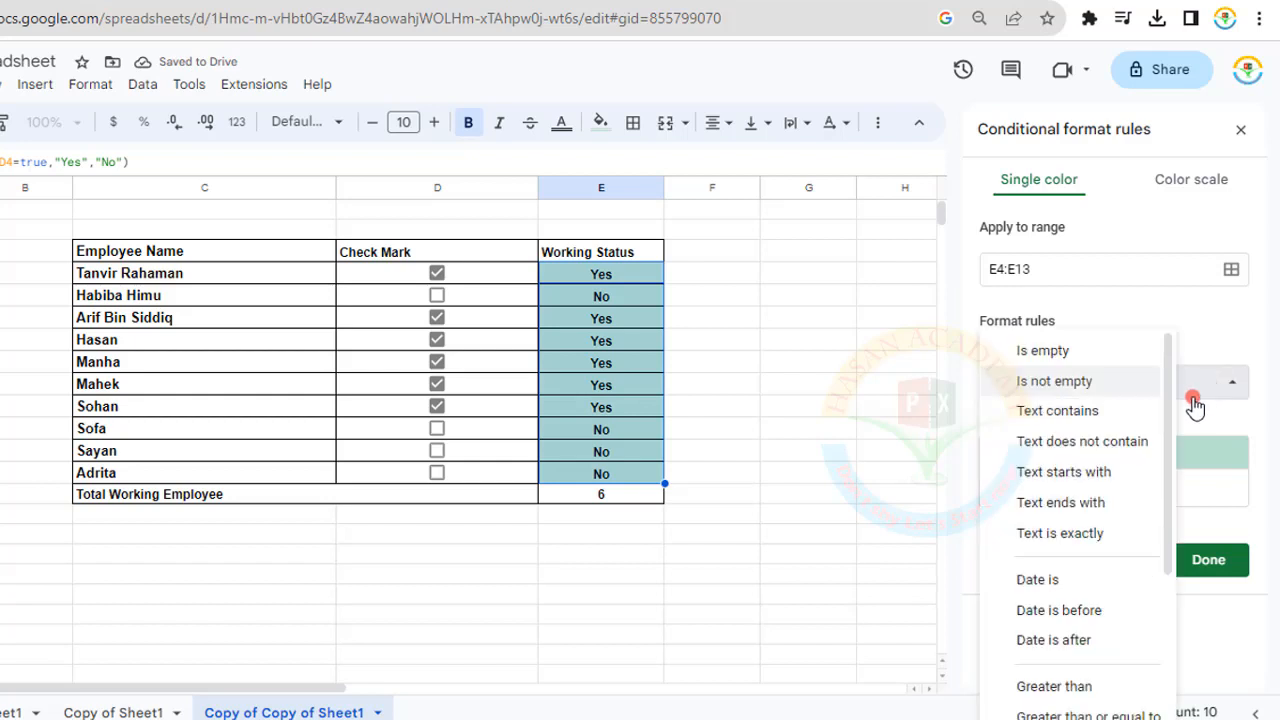
click(1040, 540)
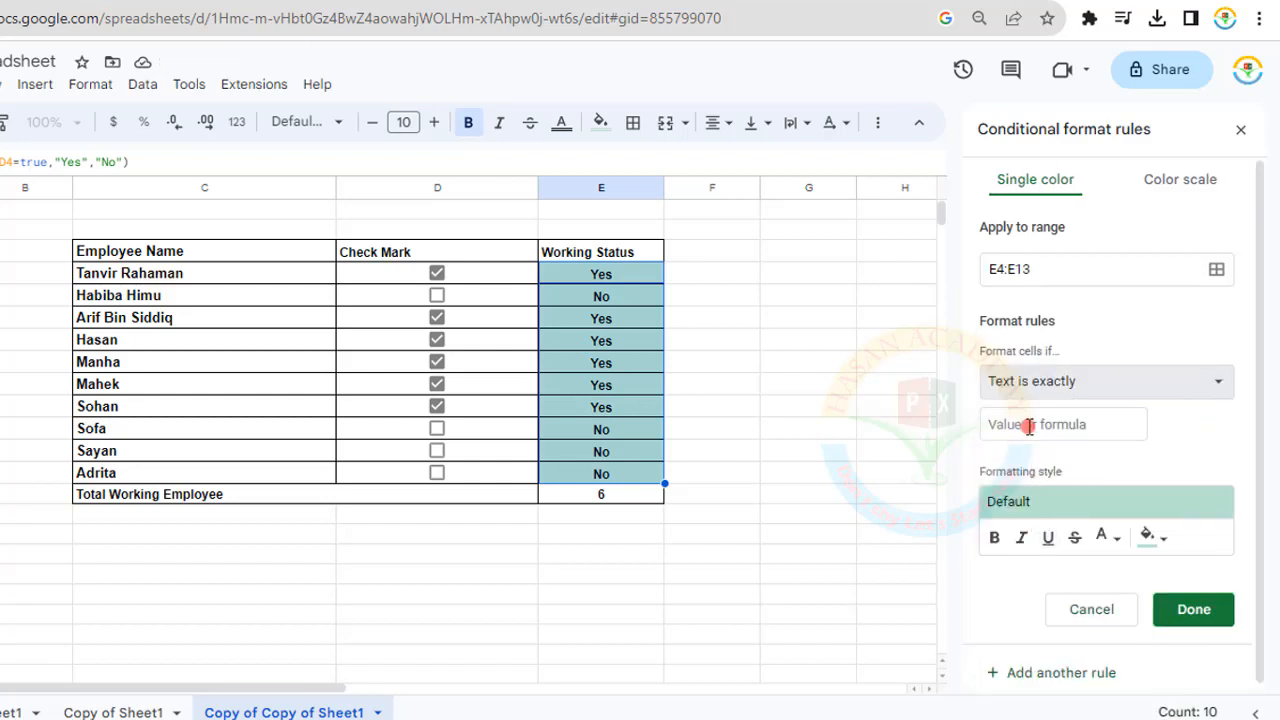
click(1015, 430)
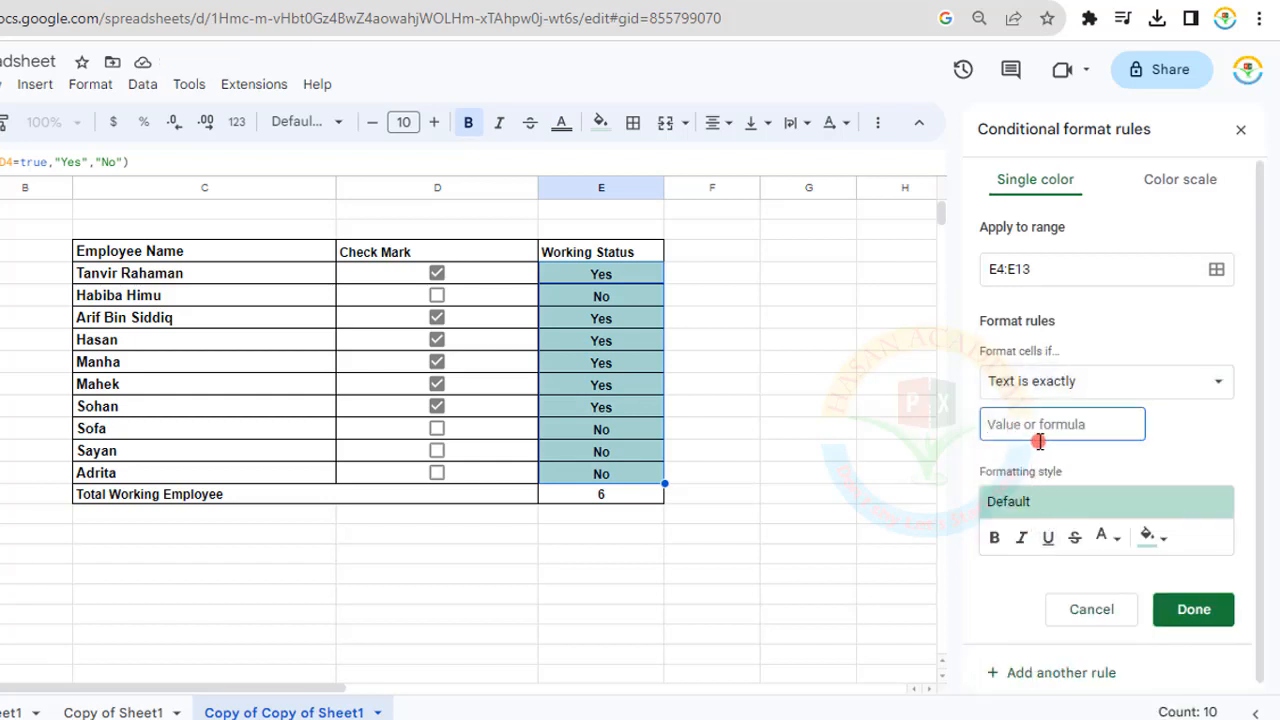
text(Yes)
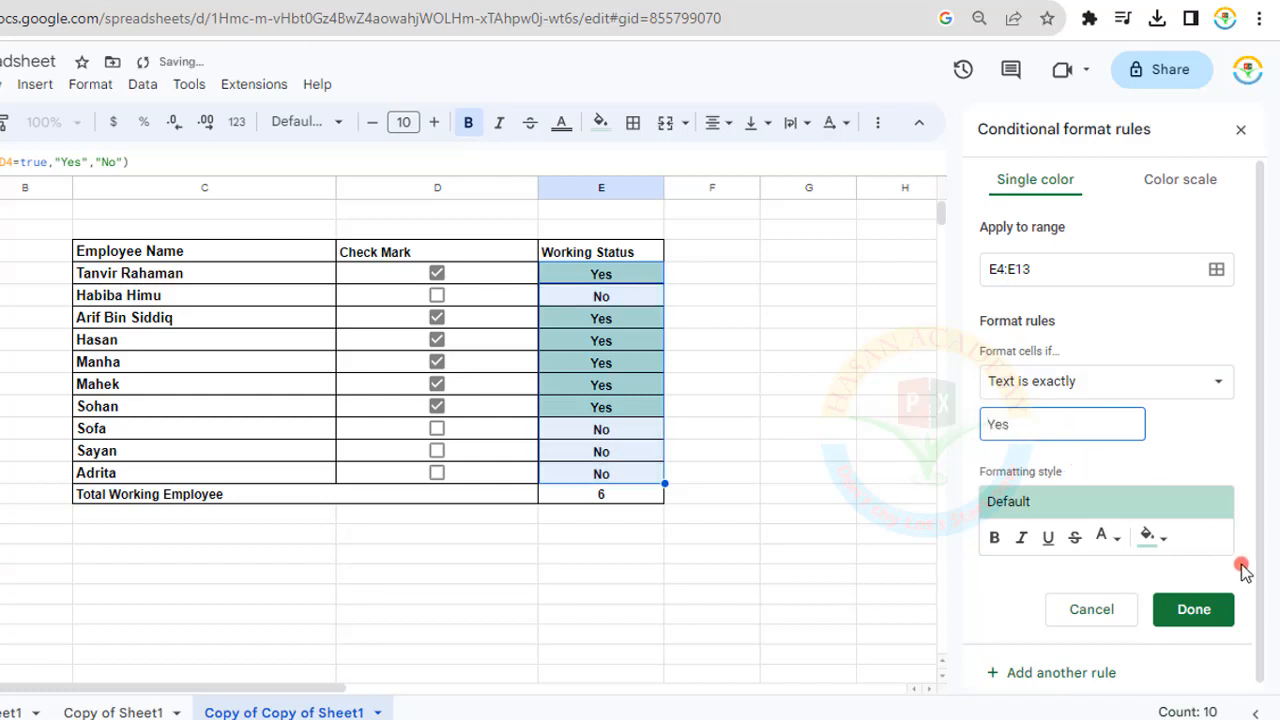
click(1150, 537)
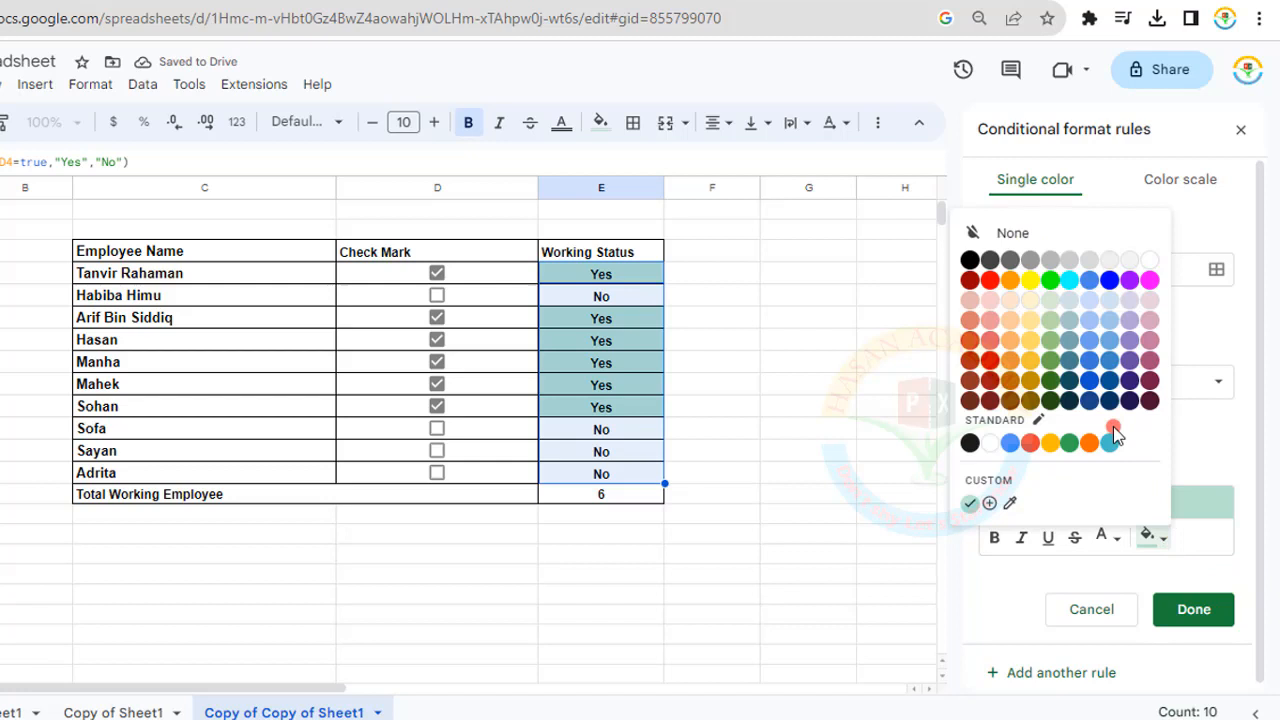
click(1052, 283)
click(1214, 597)
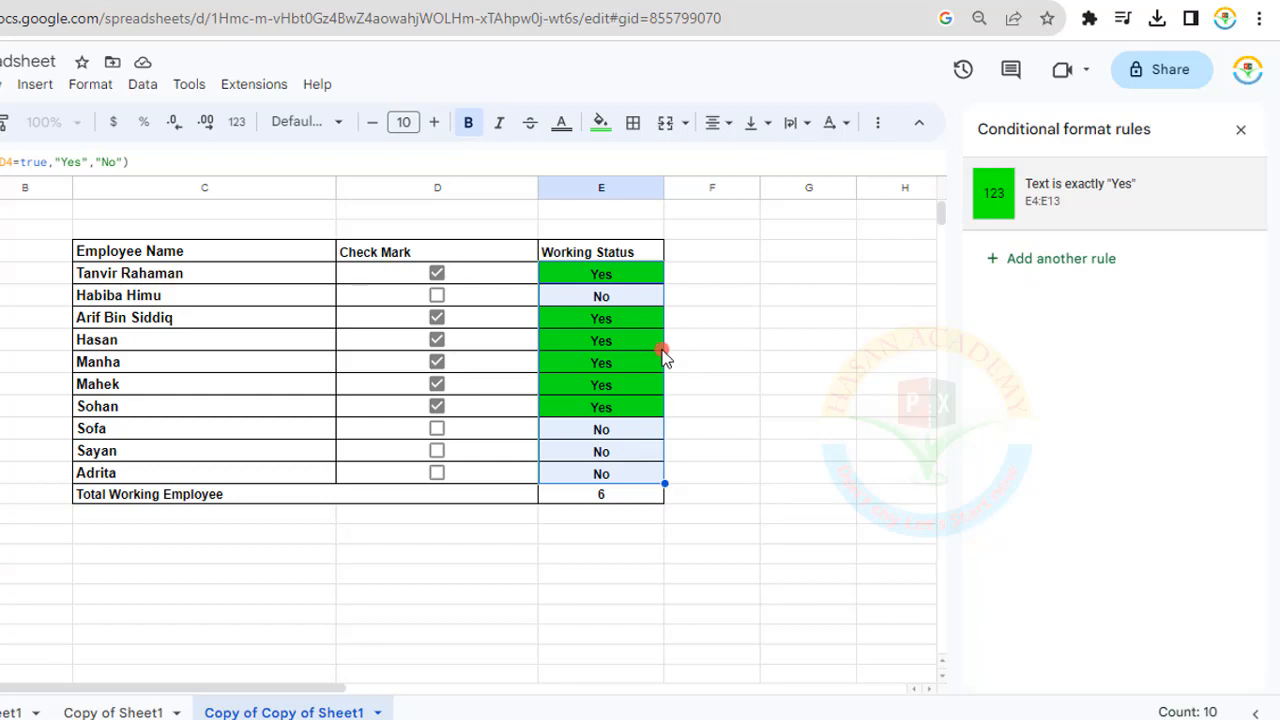
- Add a second conditional formatting rule to E4:E13 that fills cells red when the text is exactly "No"
click(1030, 262)
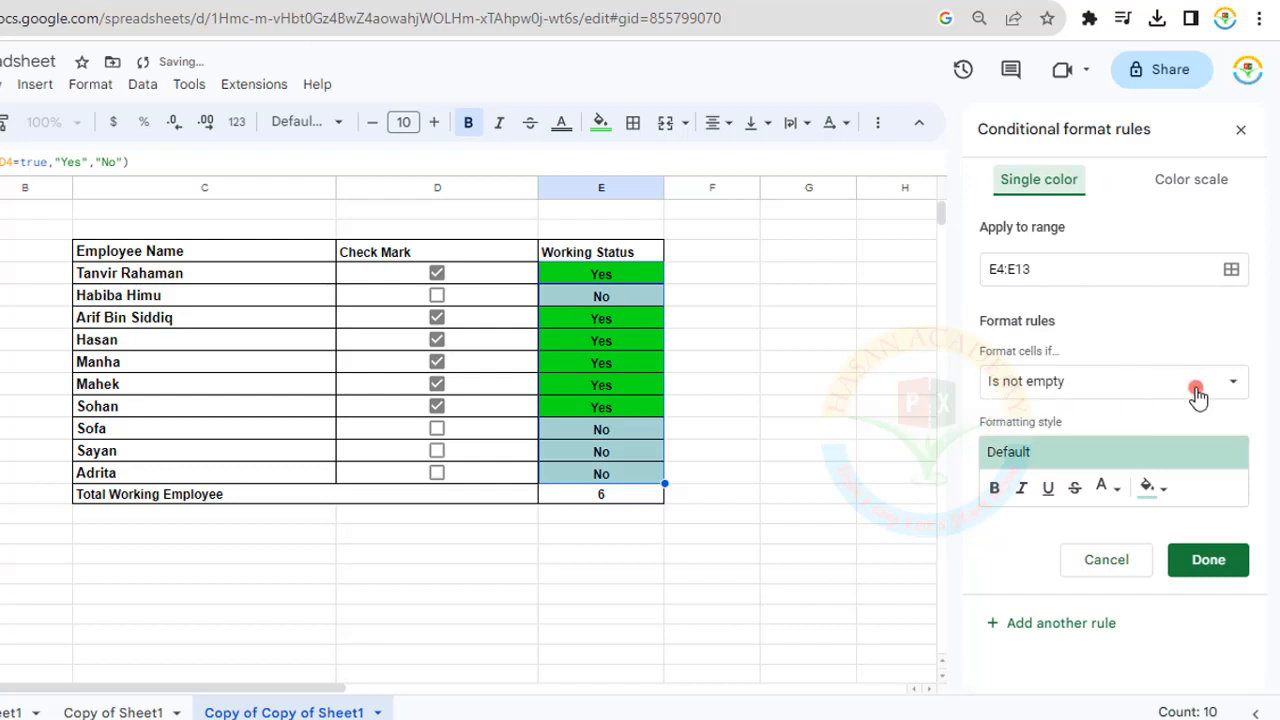
click(1233, 390)
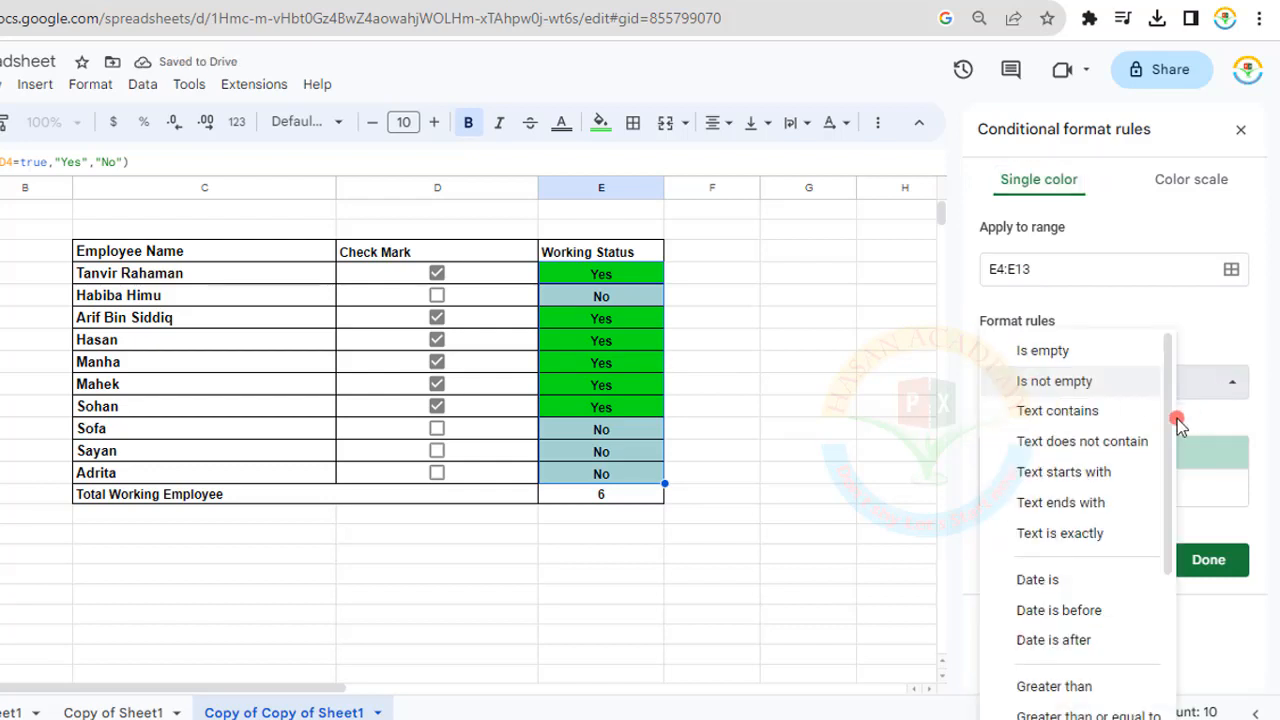
click(1090, 535)
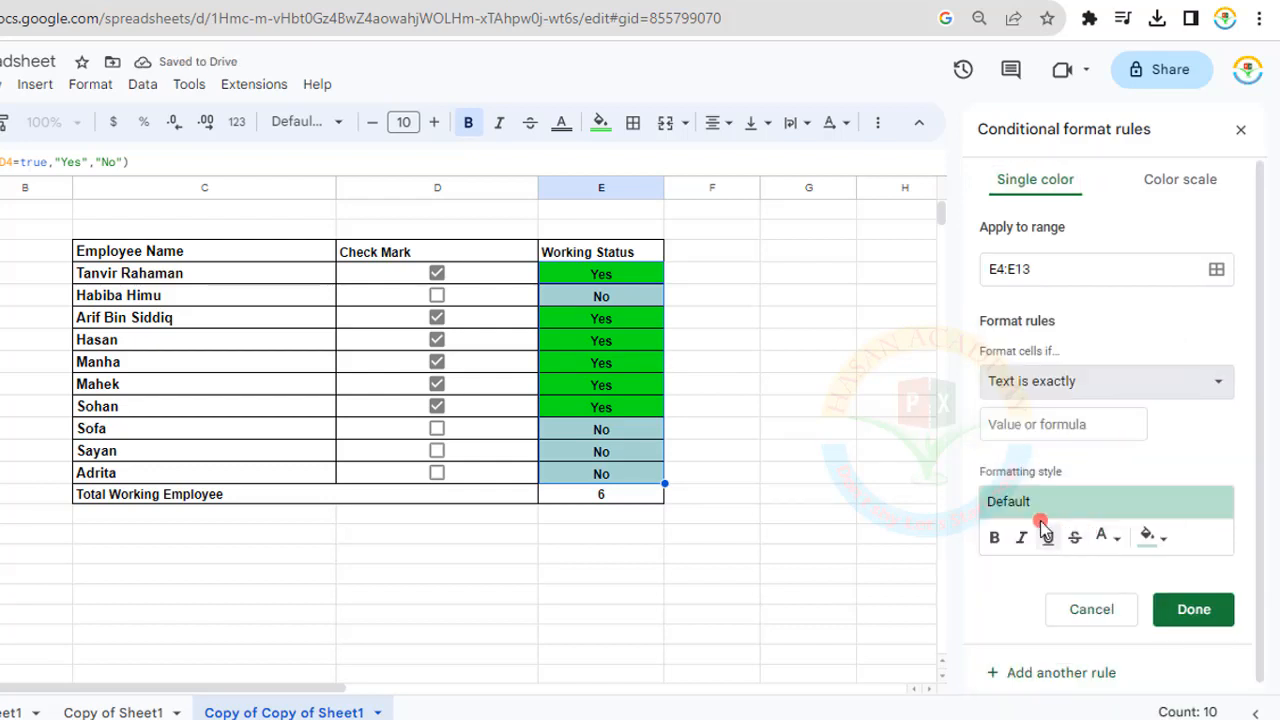
click(1030, 424)
text(No)
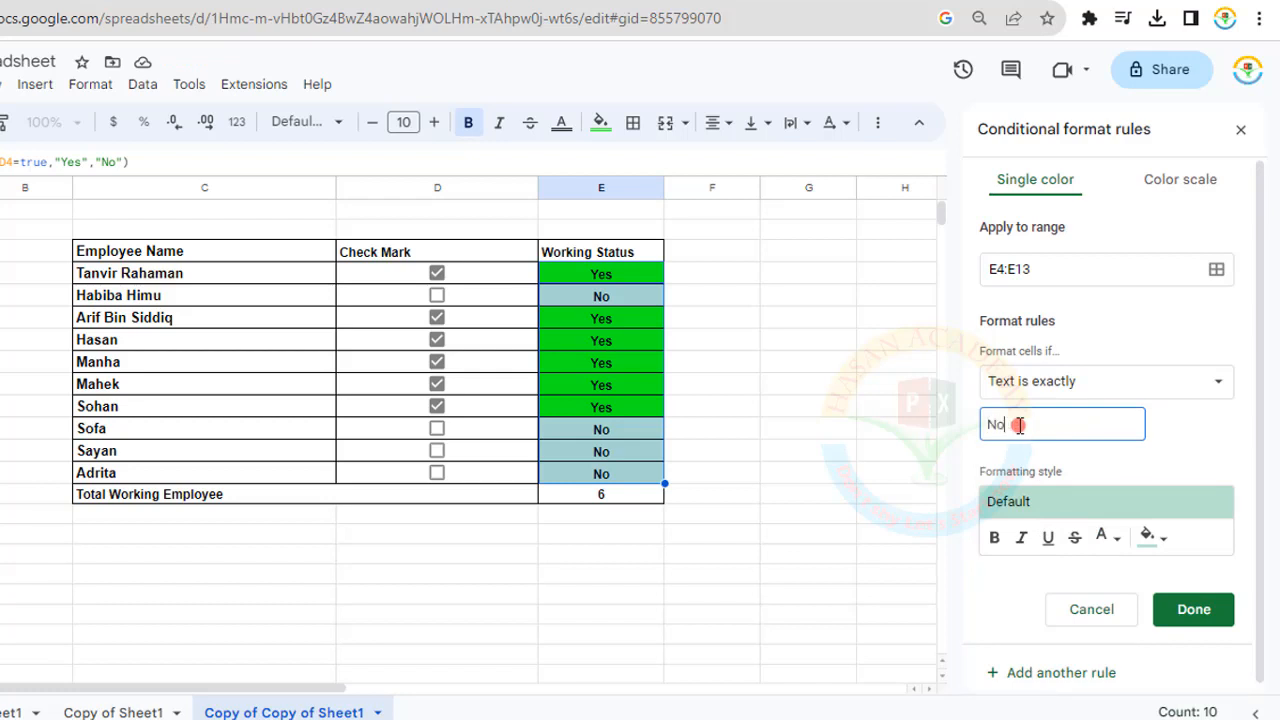
click(1167, 545)
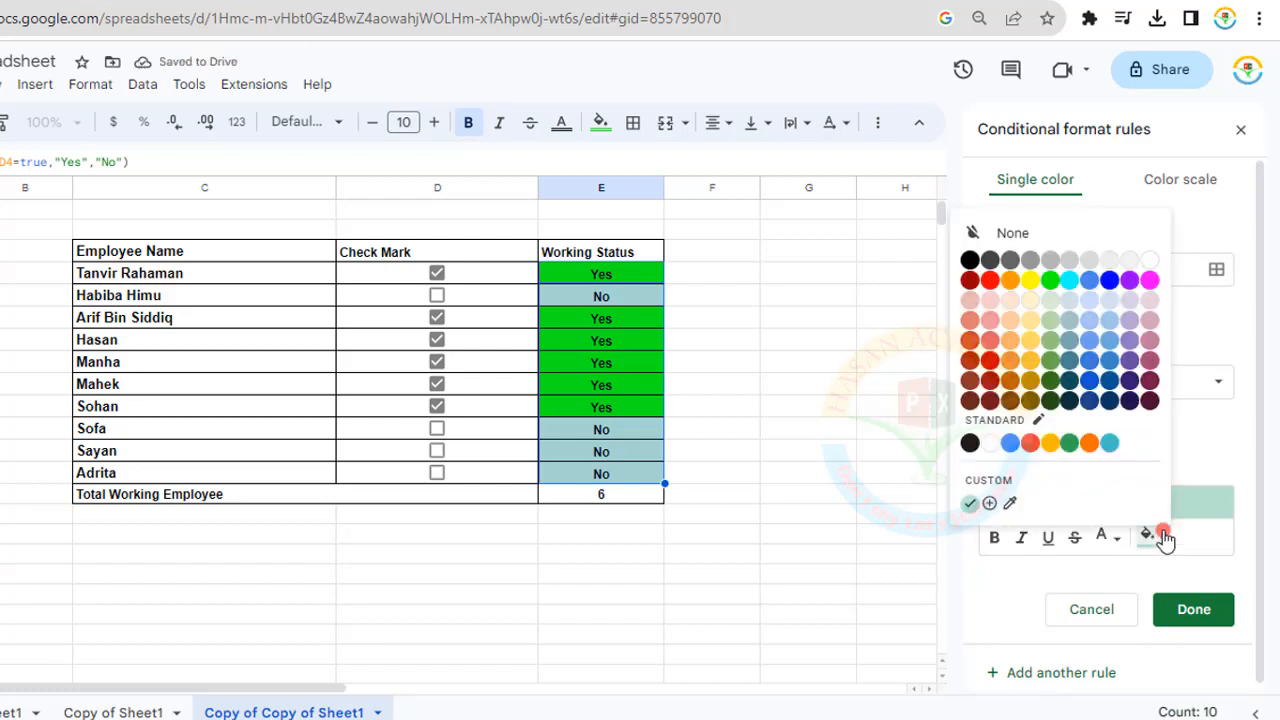
click(994, 290)
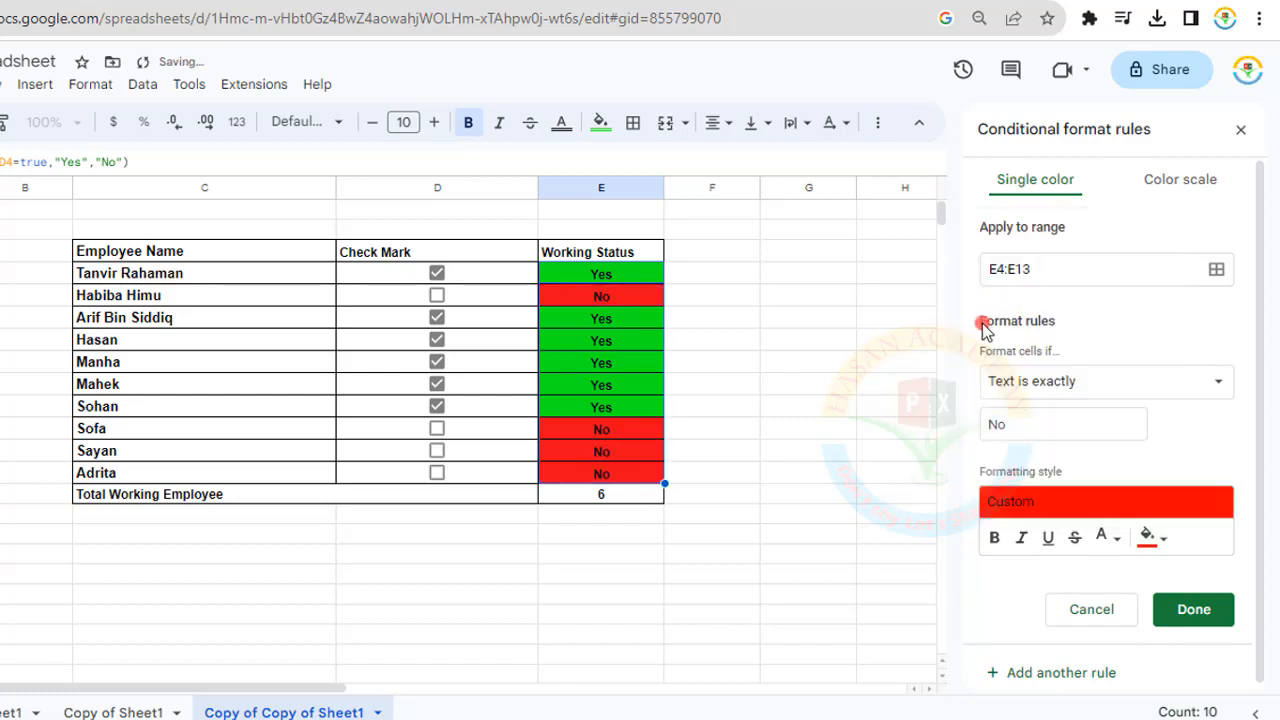
click(1185, 612)
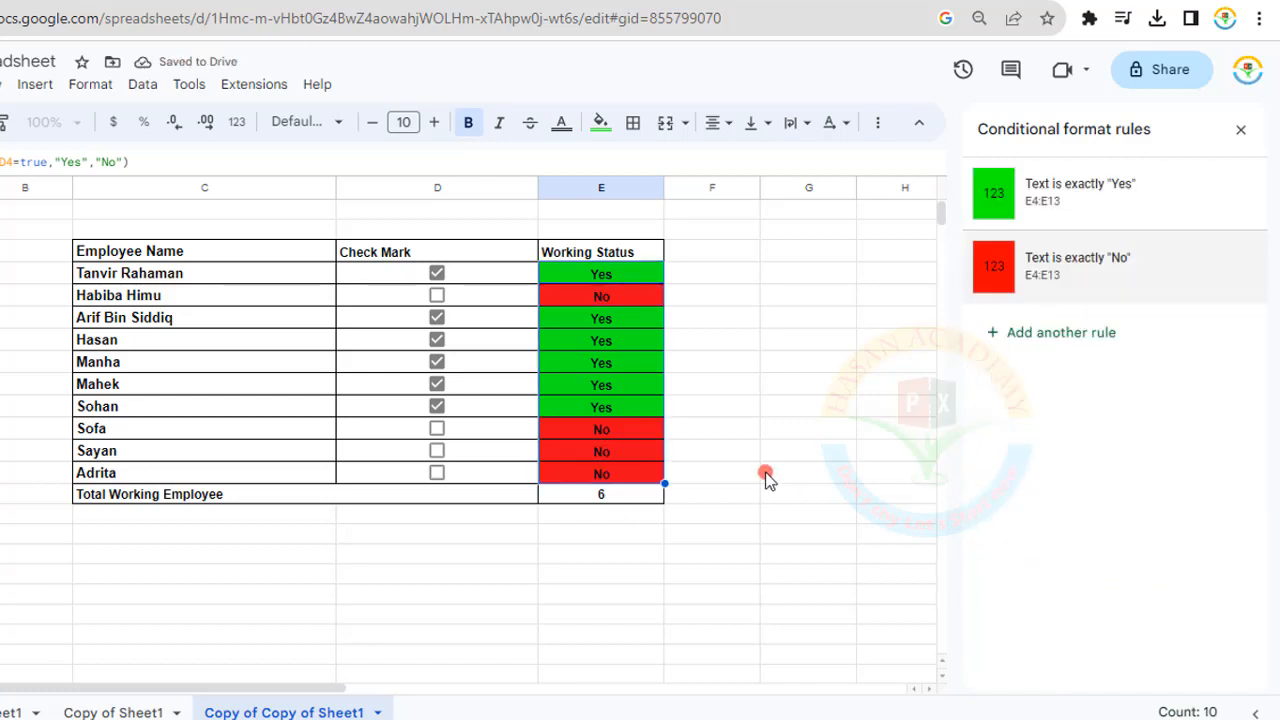
- Inspect the coloured Working Status cells and untick the checkbox in D10 to test its status colour and the total
click(632, 428)
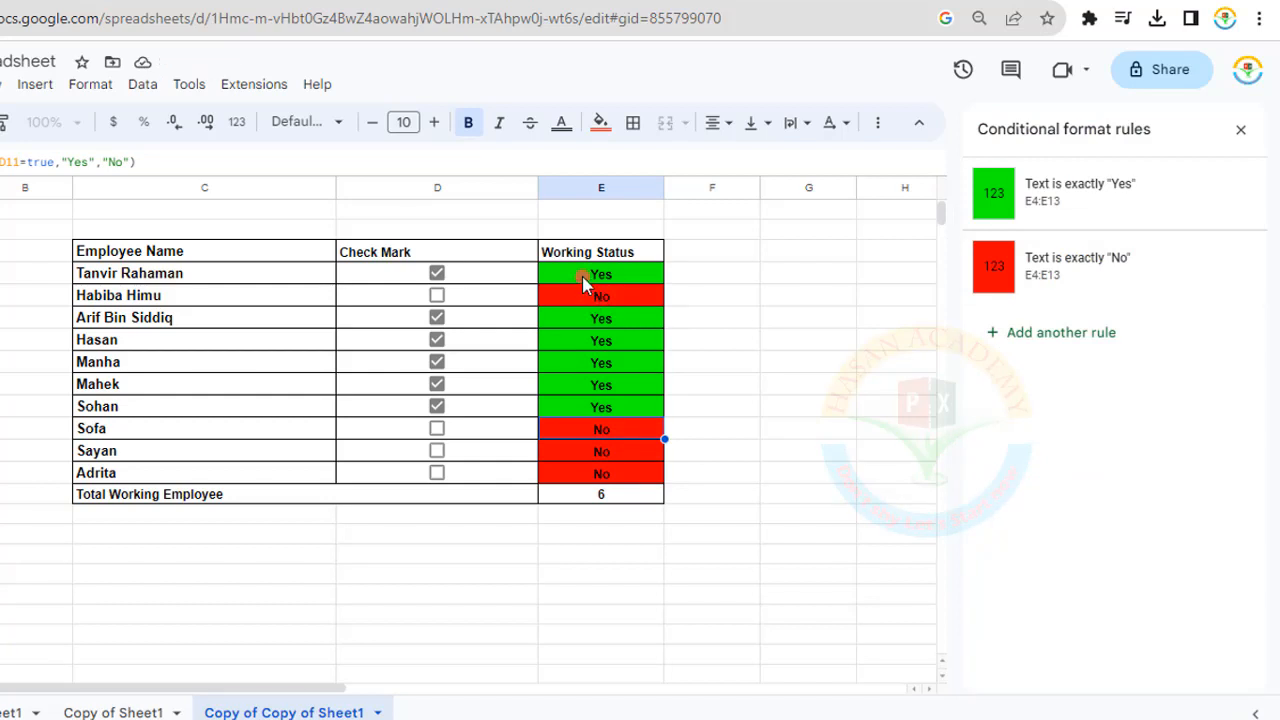
click(582, 276)
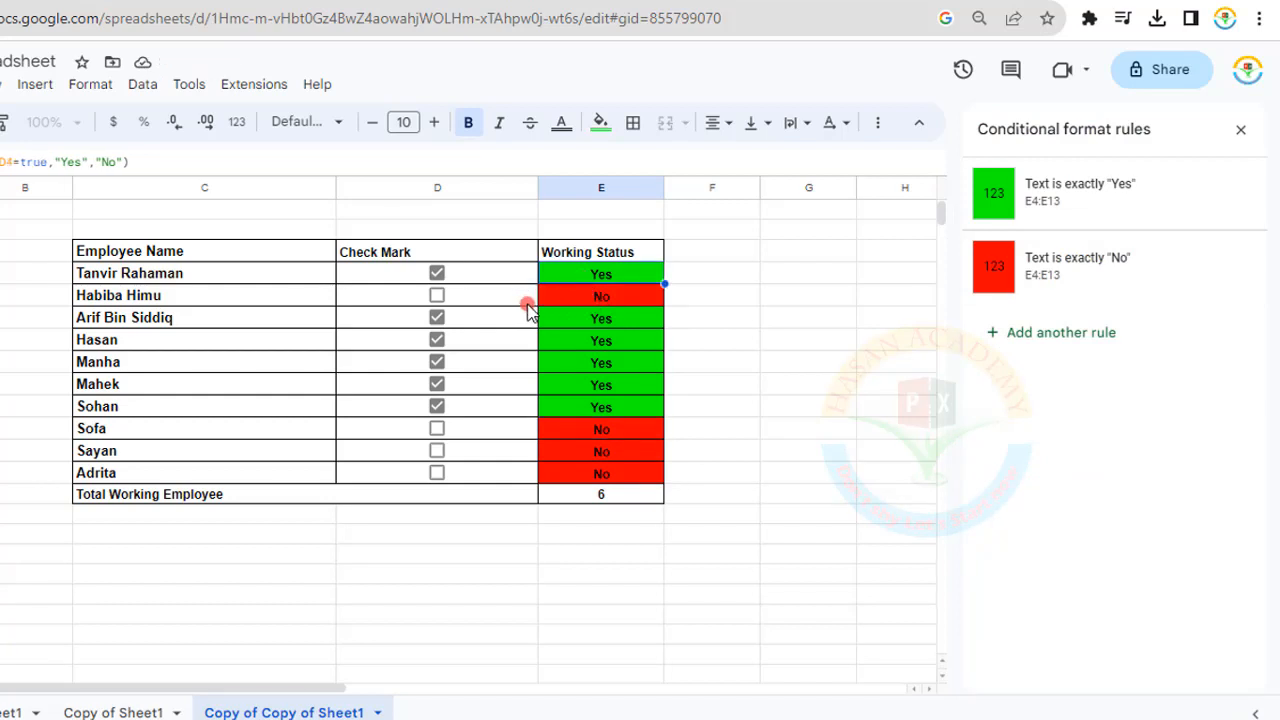
click(590, 296)
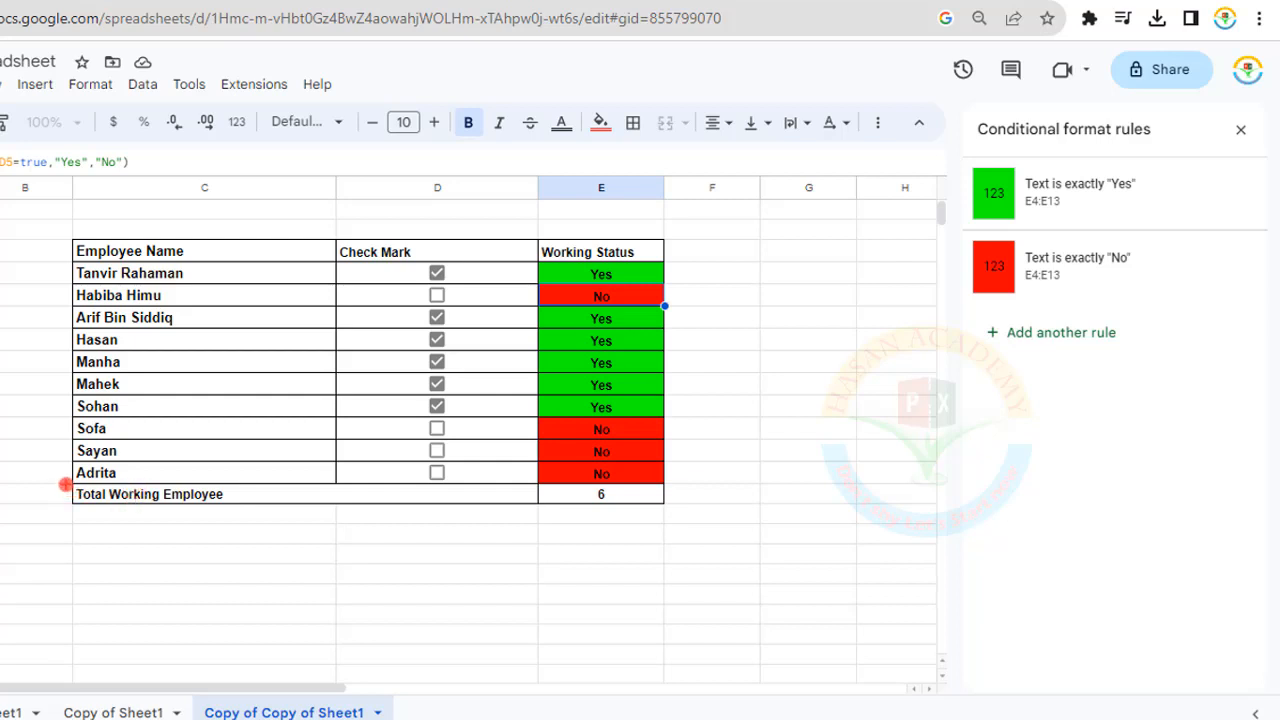
mouse_move(65, 486)
mouse_down()
mouse_move(429, 534)
mouse_move(666, 512)
mouse_up()
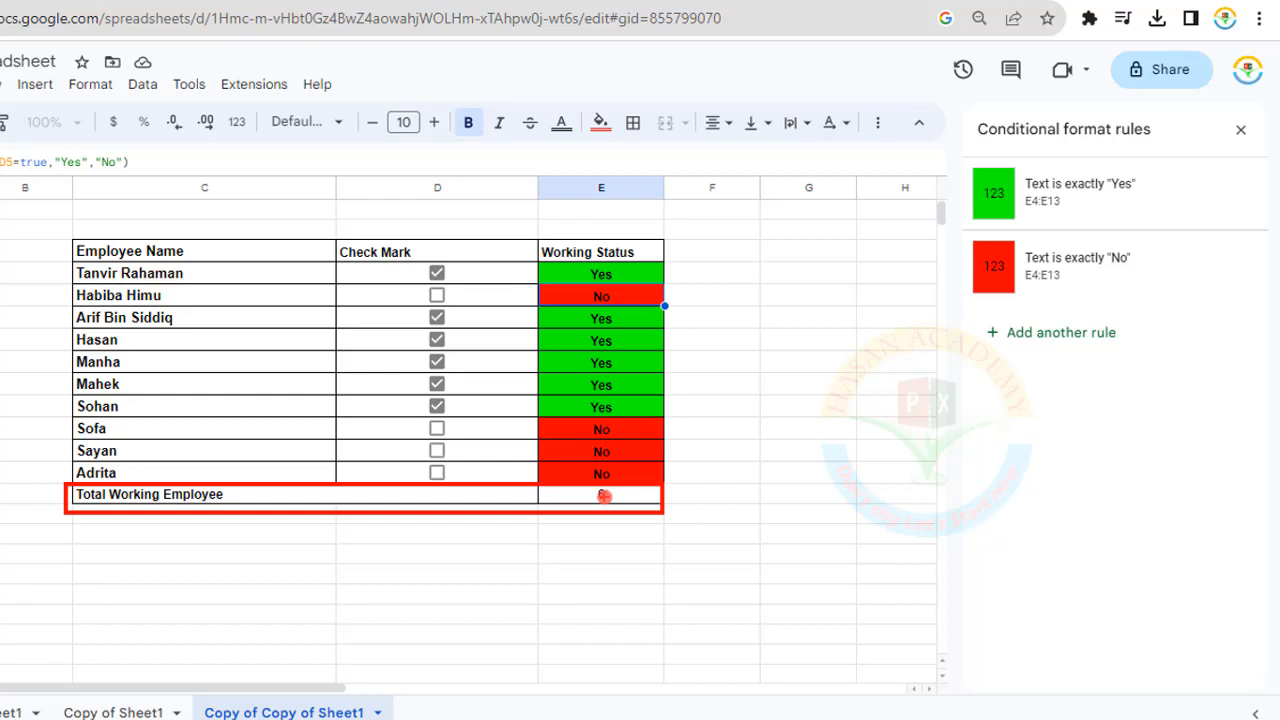
click(437, 406)
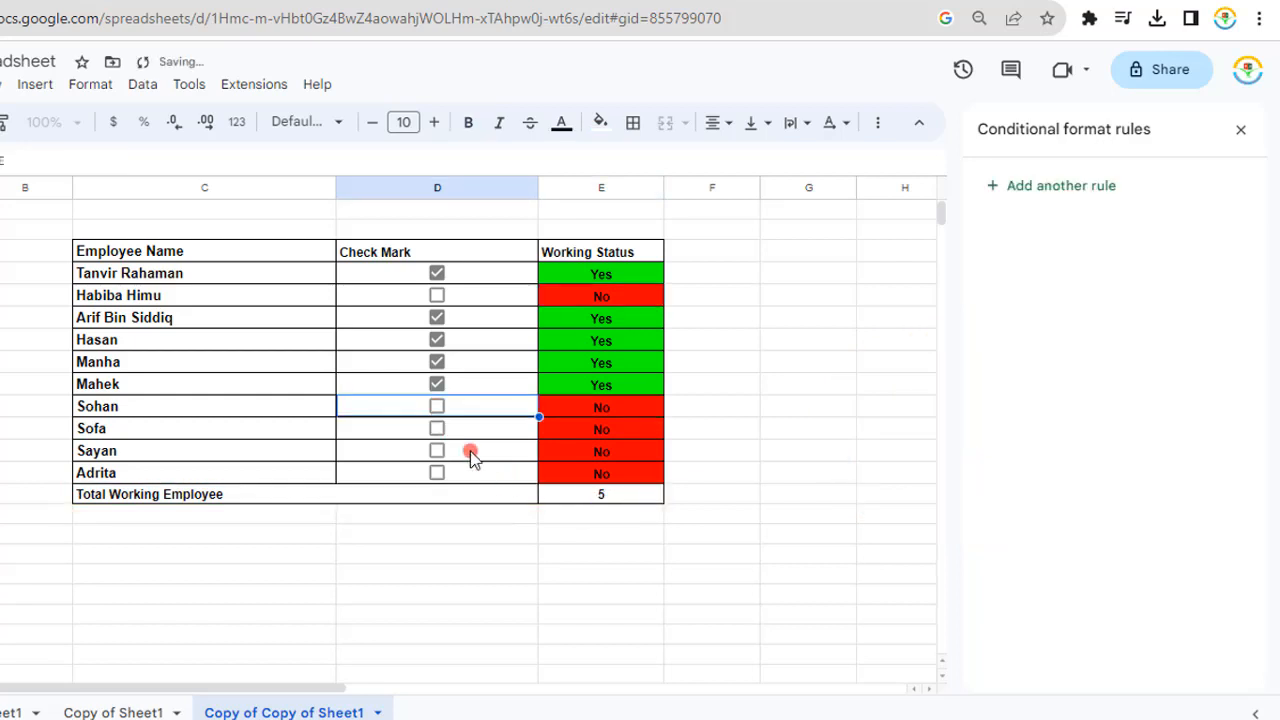